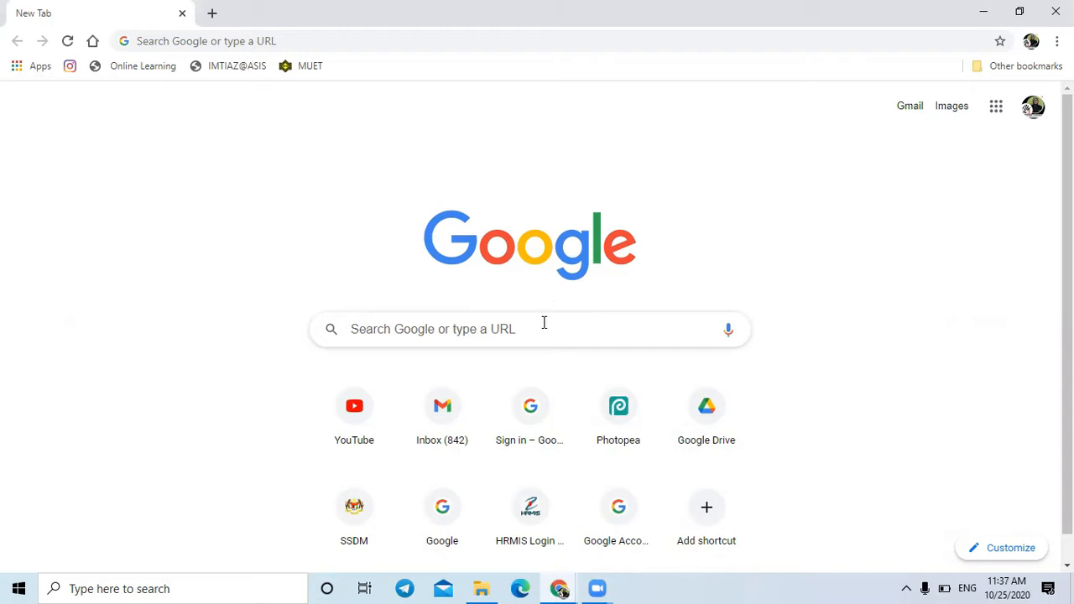
Search Google for "google form"
left_click(527, 330)
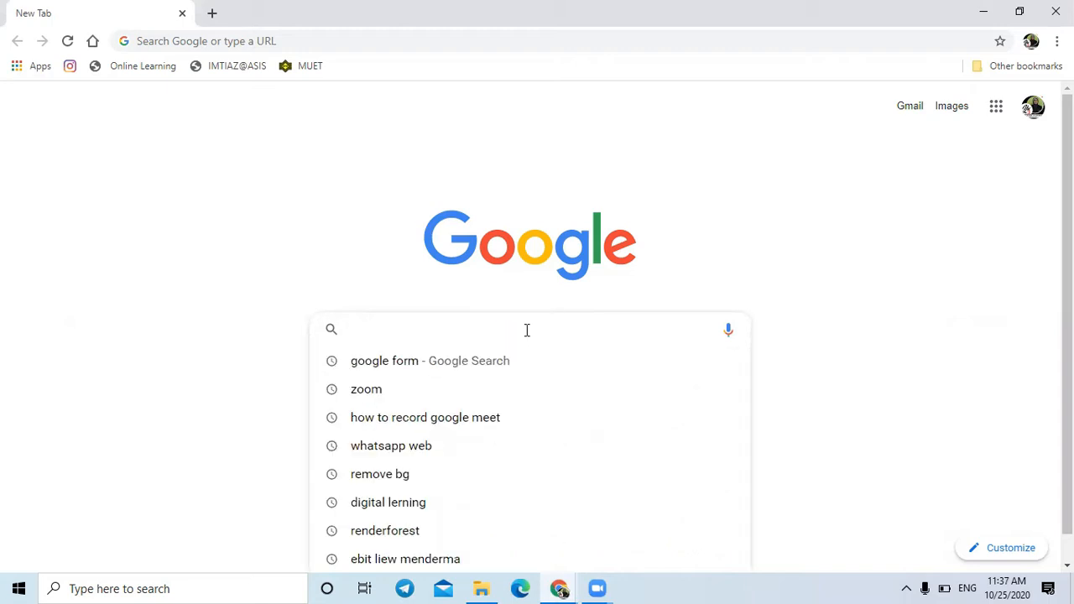
type("g")
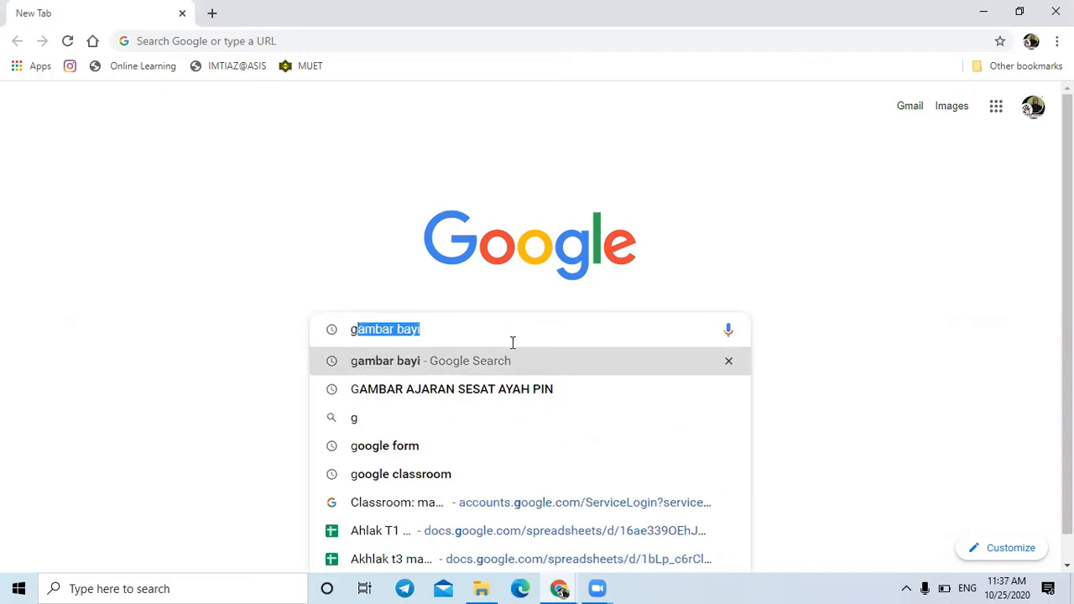
left_click(451, 453)
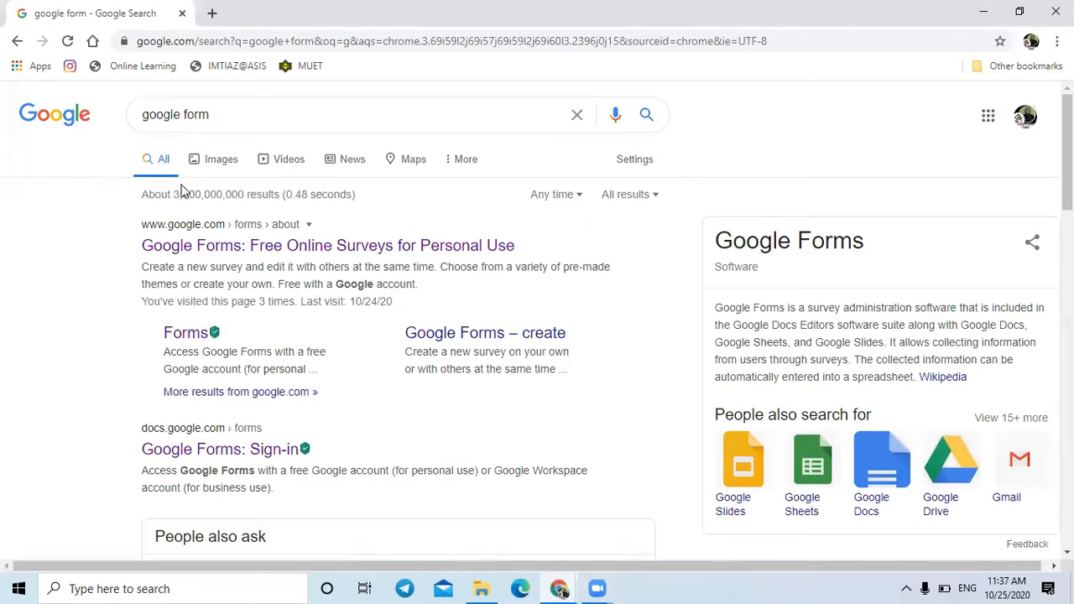
Open the Google Forms site from the search results, go to the personal version and create a blank form
left_click(222, 246)
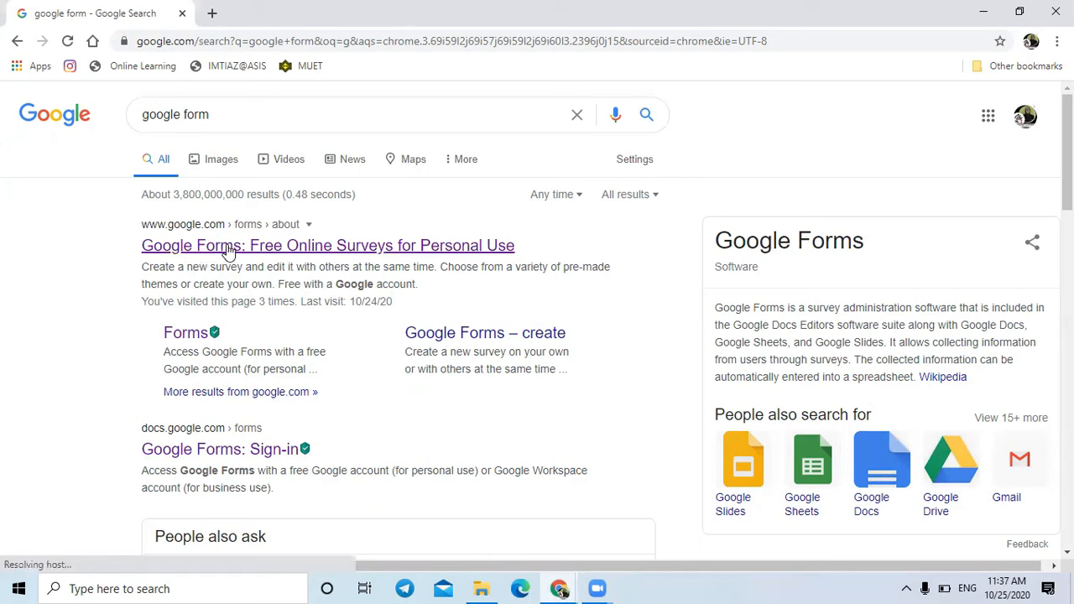
left_click(216, 249)
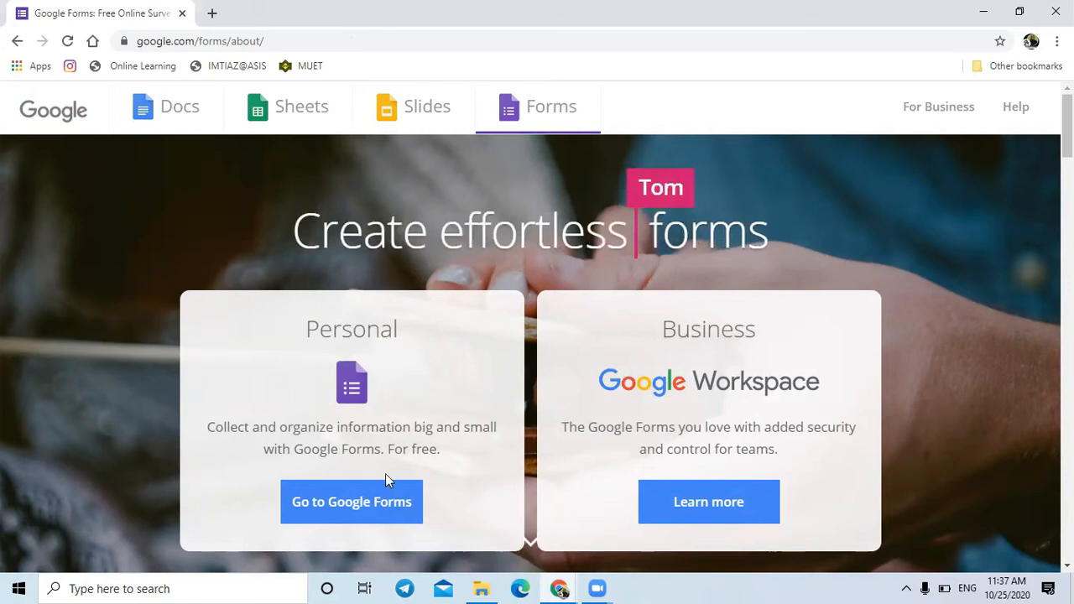
left_click(374, 511)
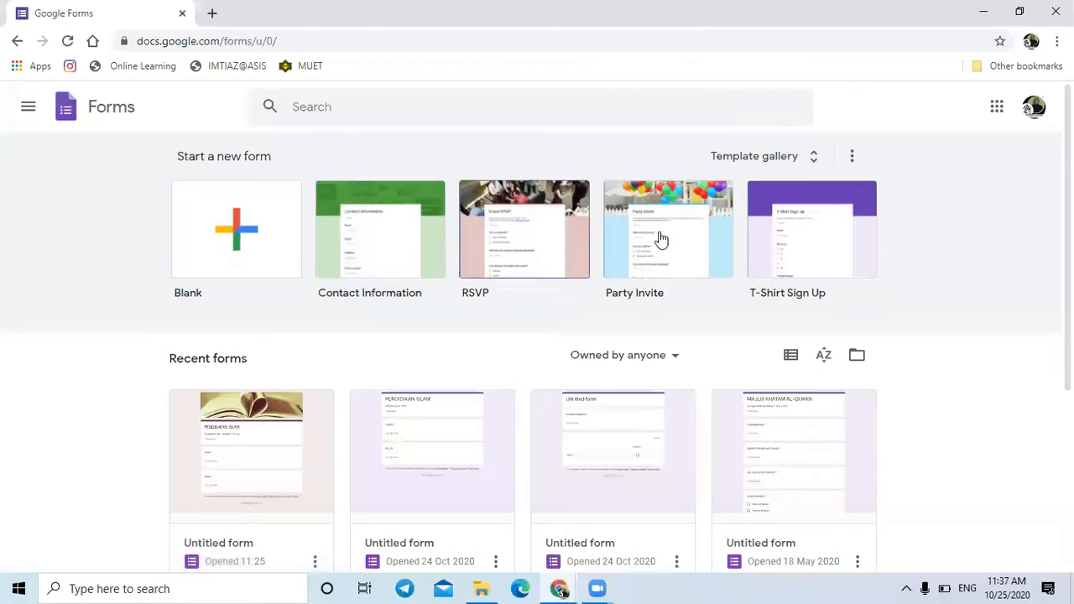
left_click(237, 238)
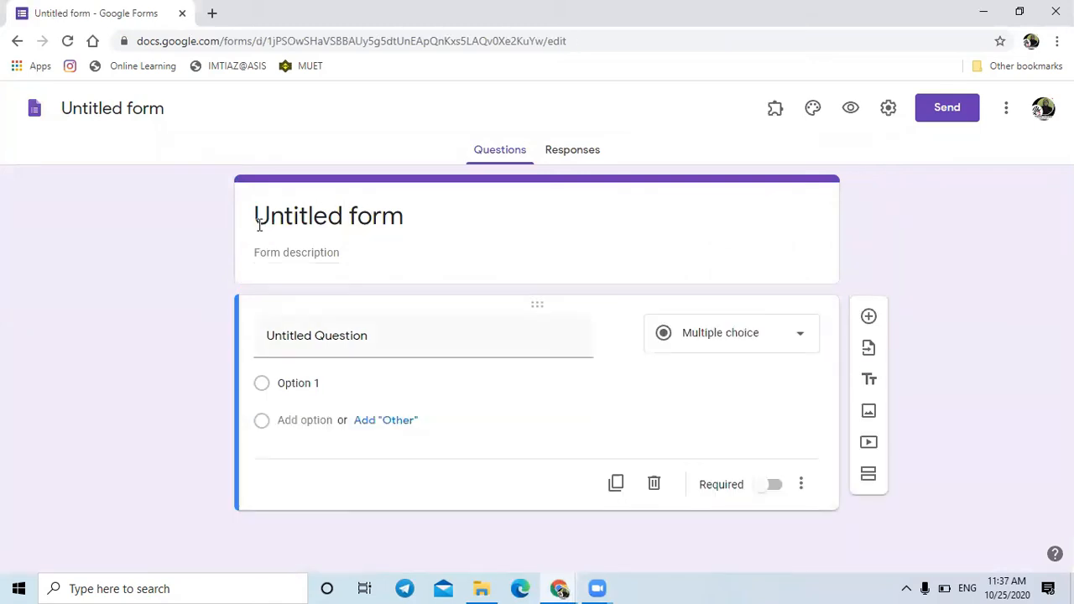
Replace the form's title with "PENDIDIKAN ISLAM"
left_click(410, 217)
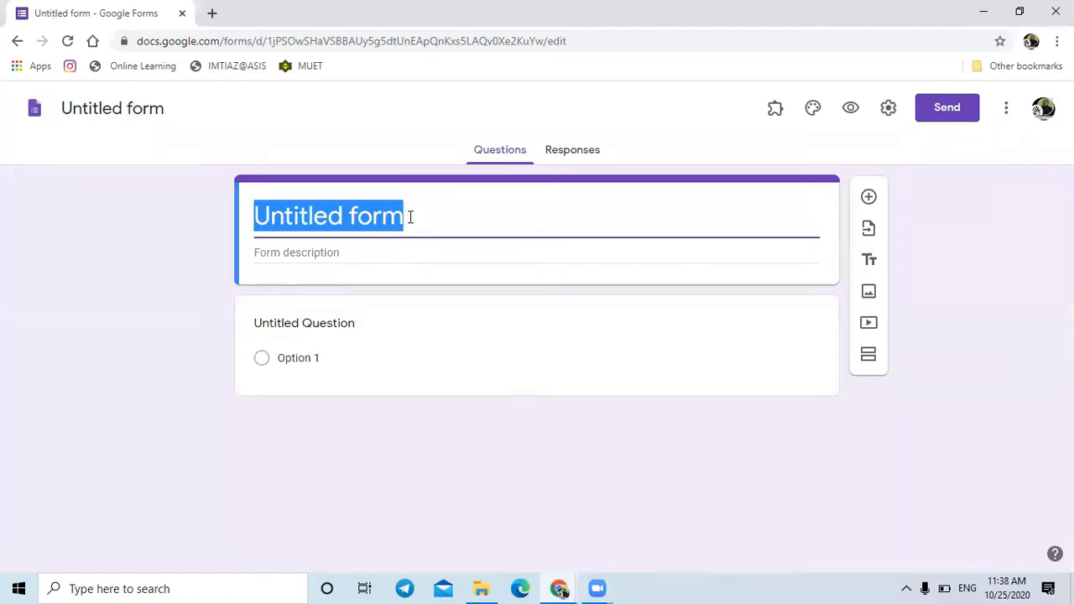
type("PE")
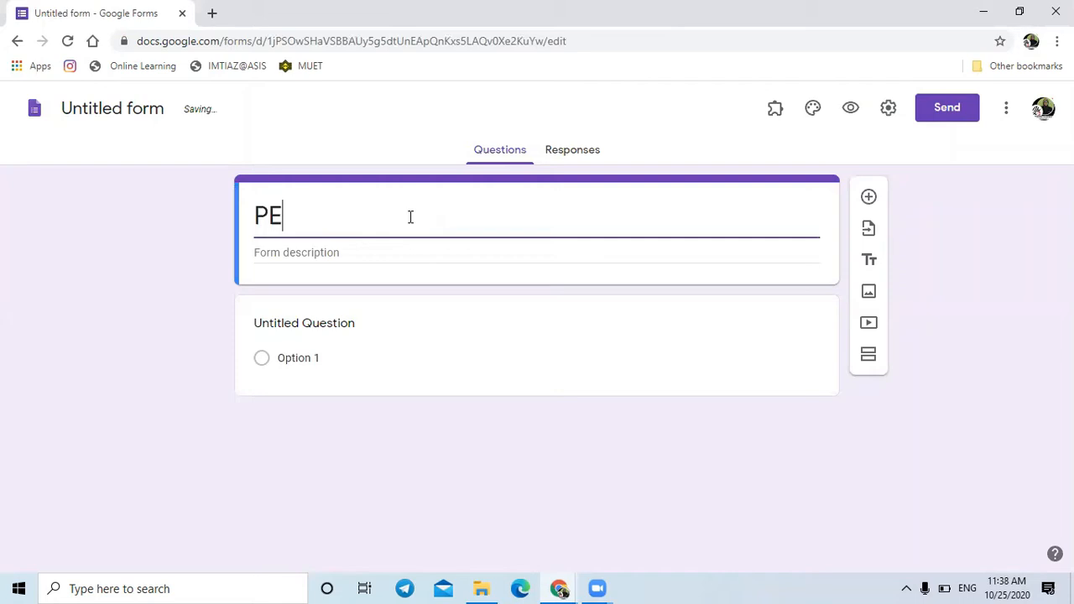
type("NDIDIK")
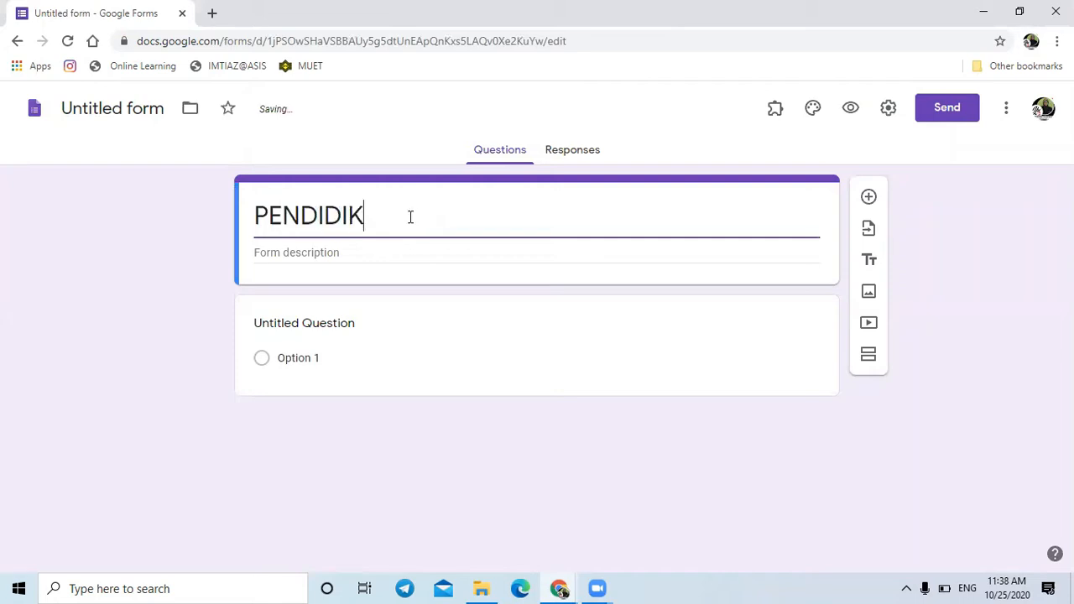
type("AN ISLAM")
Enter the form description "Disediakan oleh :" followed by the teacher's title and name
left_click(349, 250)
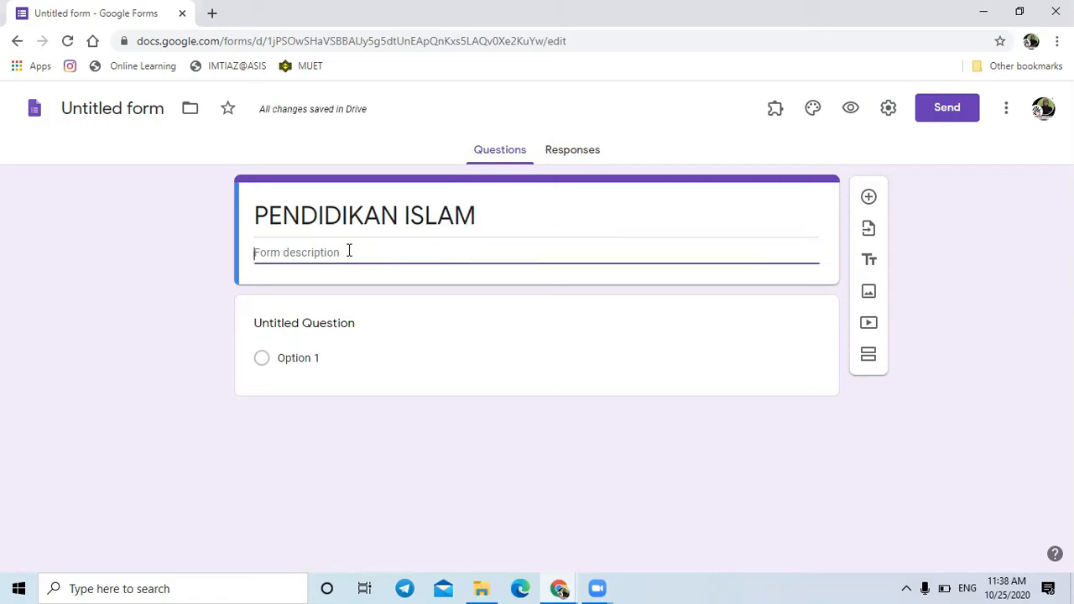
type("c")
key("BackSpace")
type("Dis")
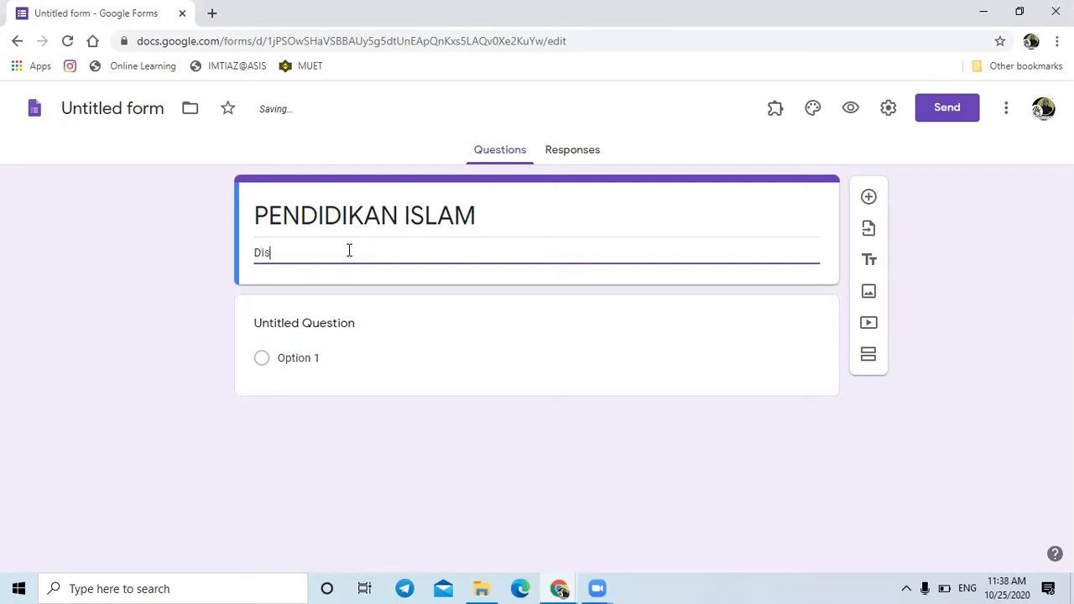
type("ediakan oleh :")
type("Ustazah Tut")
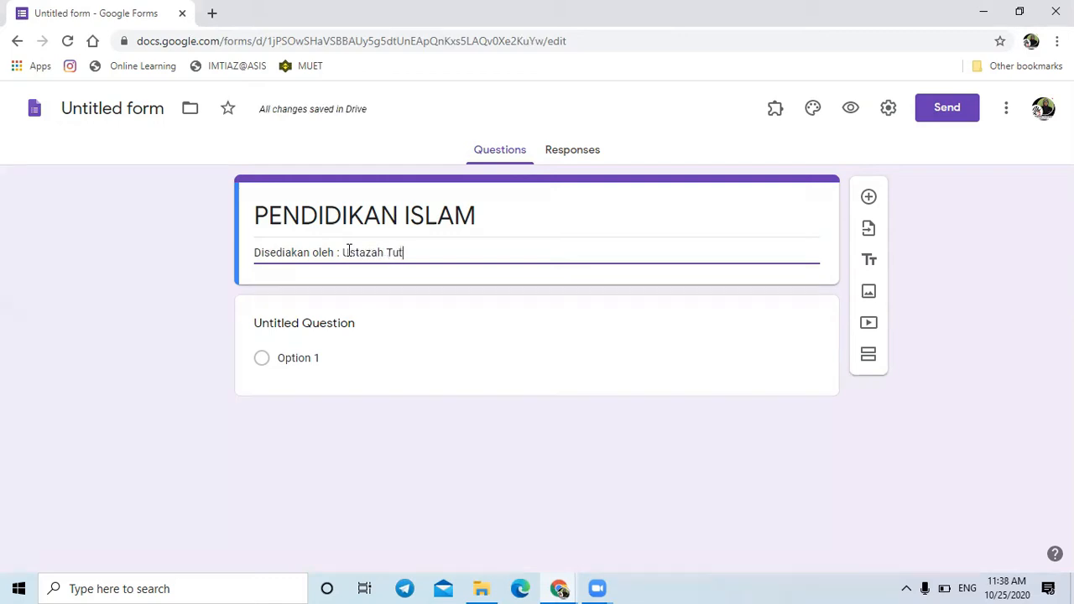
type("y Yus")
In the form's presentation settings, enter the confirmation message "Tahniah, anda selesai menjawab soalan"
left_click(889, 111)
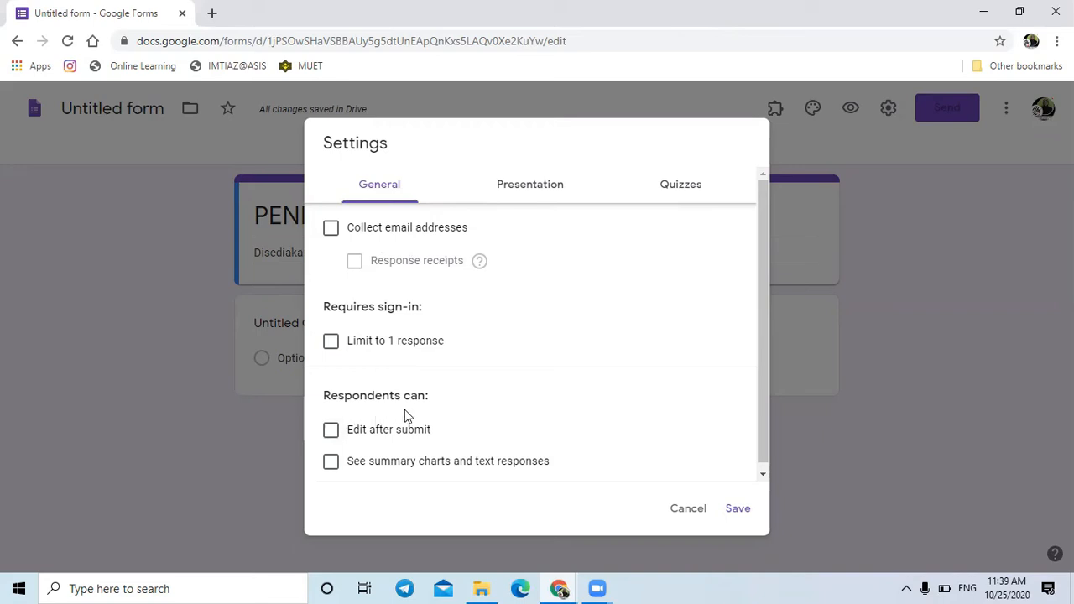
scroll(401, 435, "down", 1)
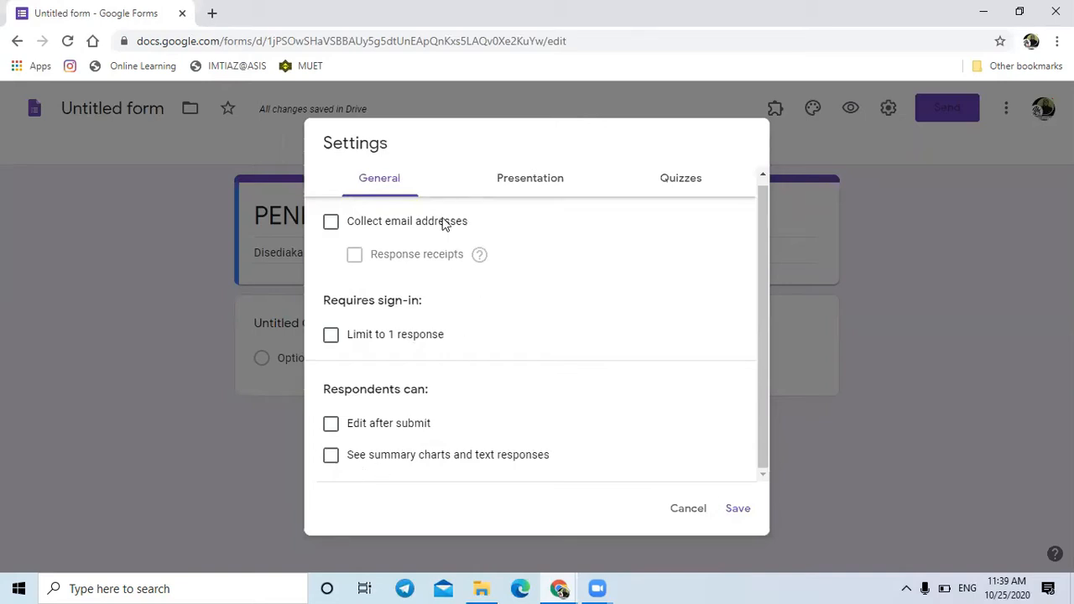
left_click(539, 186)
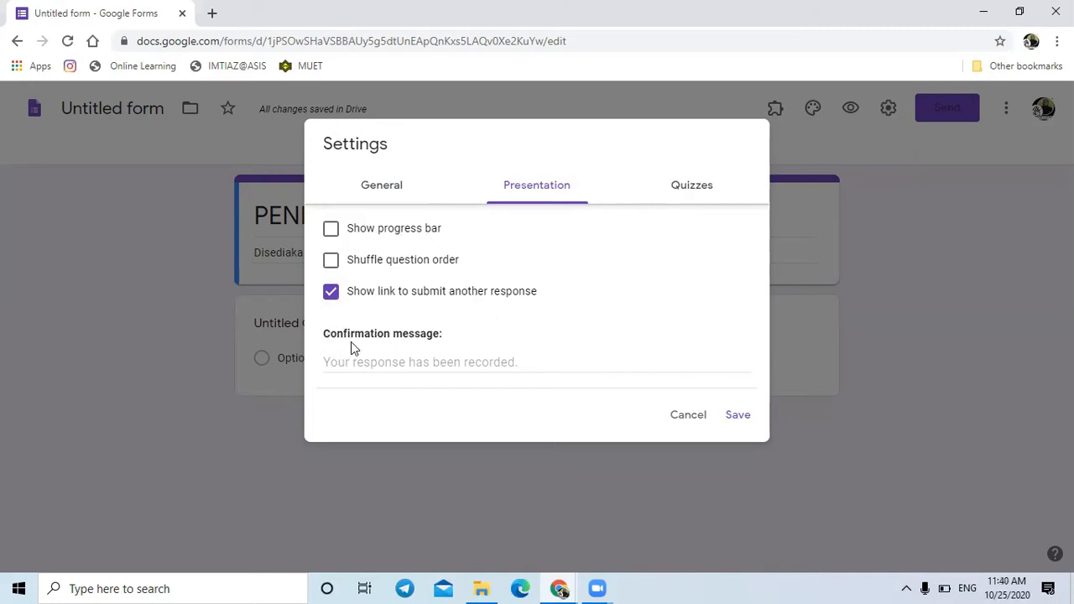
left_click(524, 363)
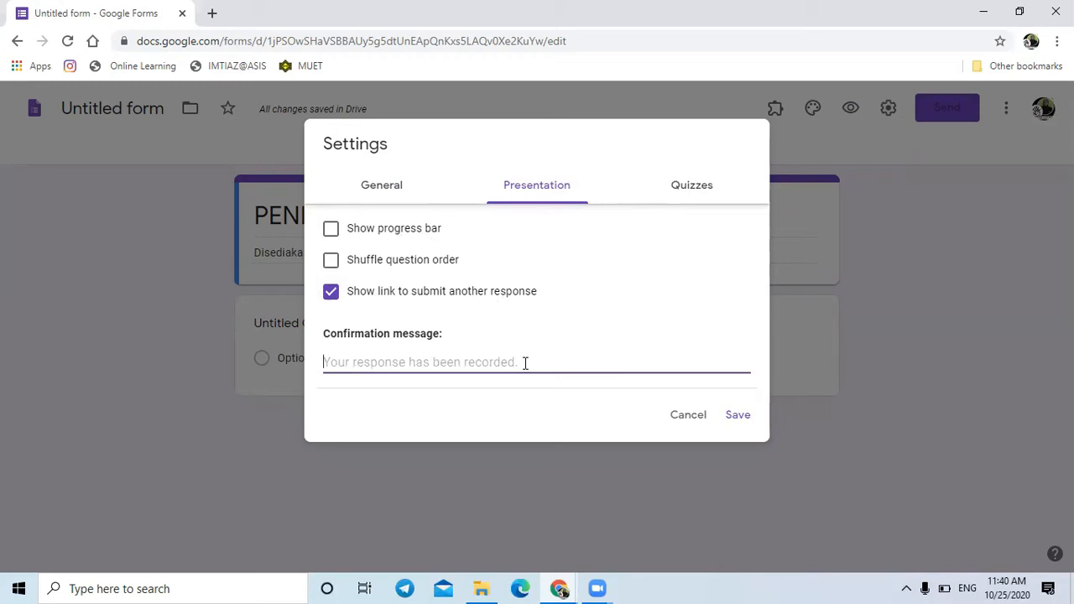
type("Ta")
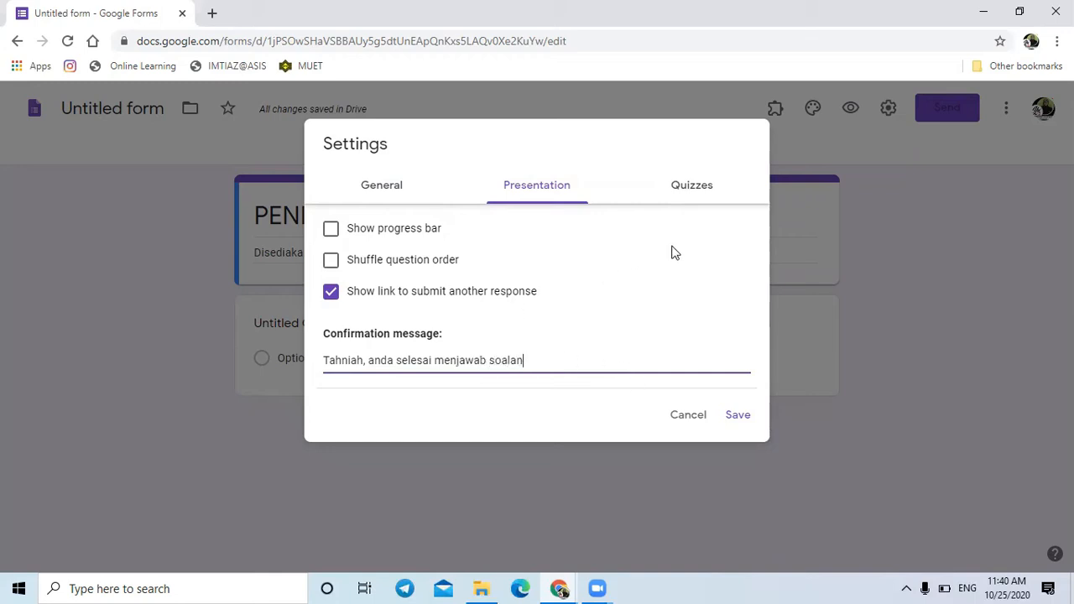
Make the form a quiz, review the mark release and respondent visibility options, and save the settings
left_click(700, 198)
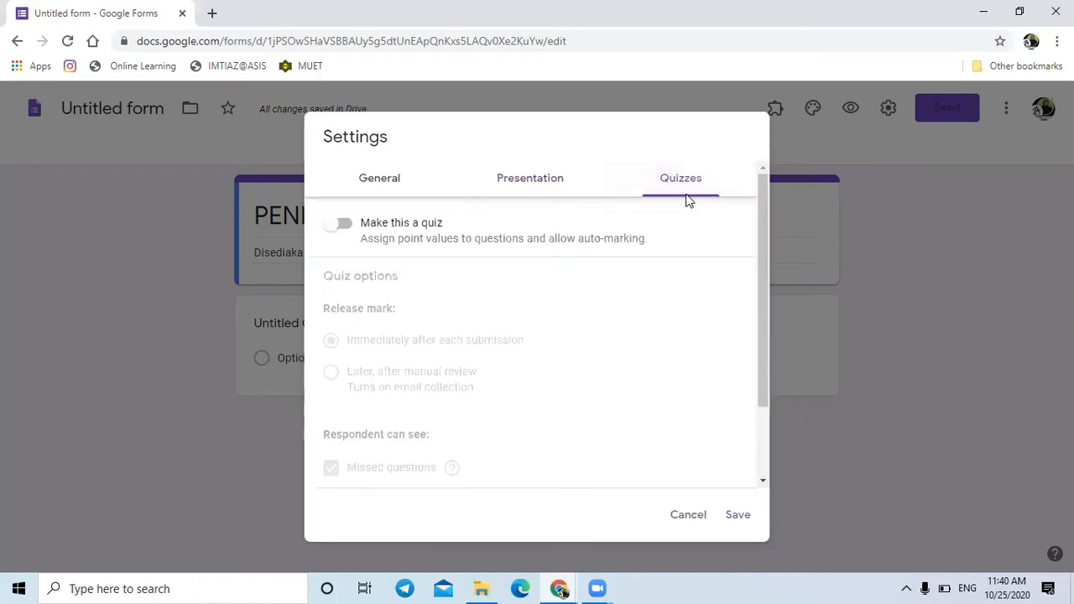
left_click(342, 225)
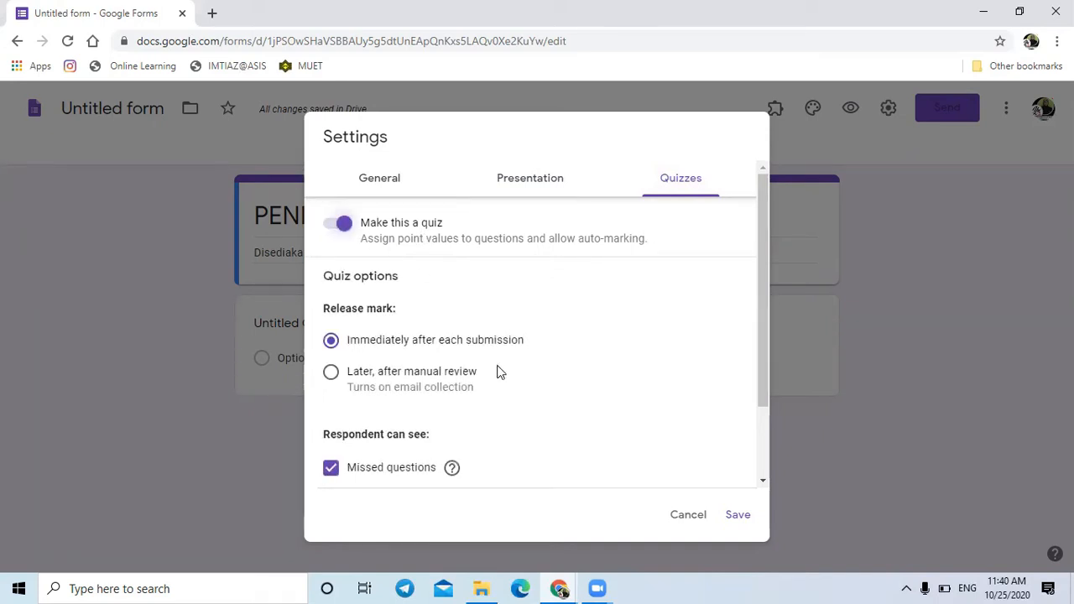
scroll(497, 372, "down", 1)
scroll(497, 372, "down", 1)
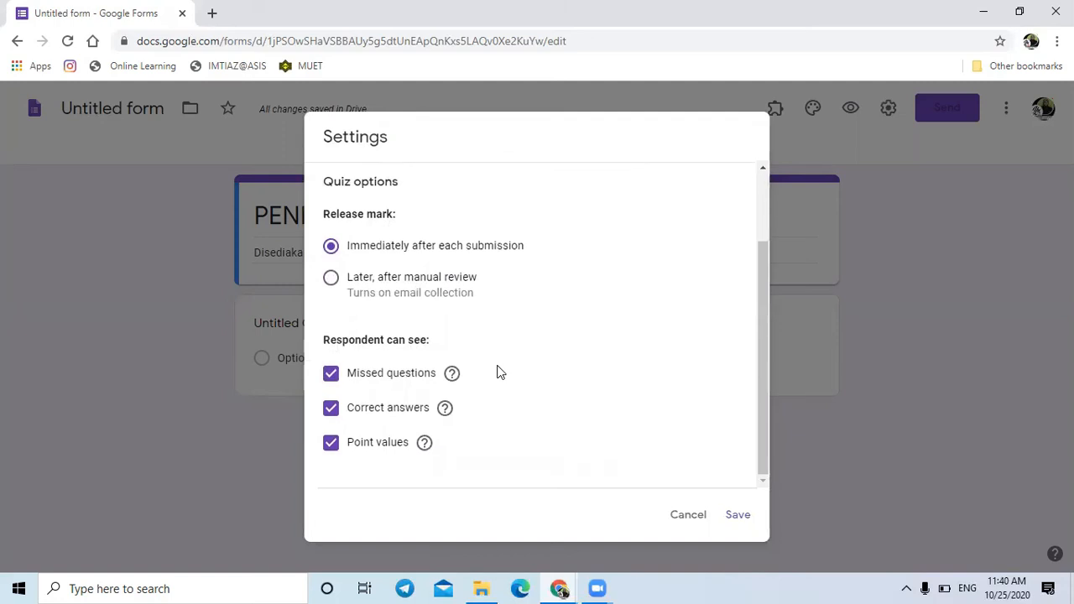
scroll(497, 372, "up", 2)
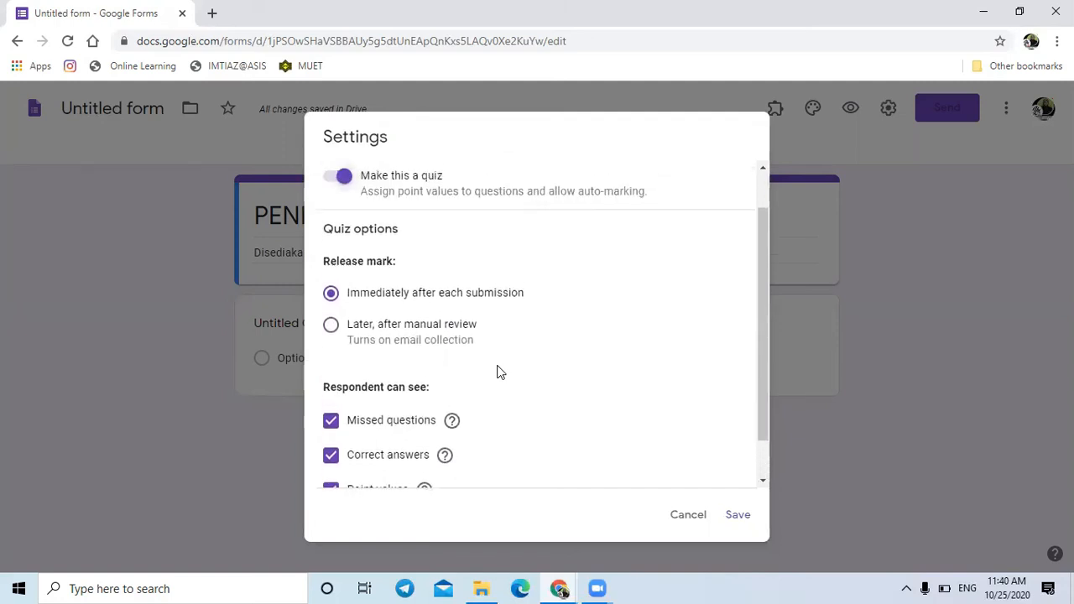
scroll(497, 372, "down", 2)
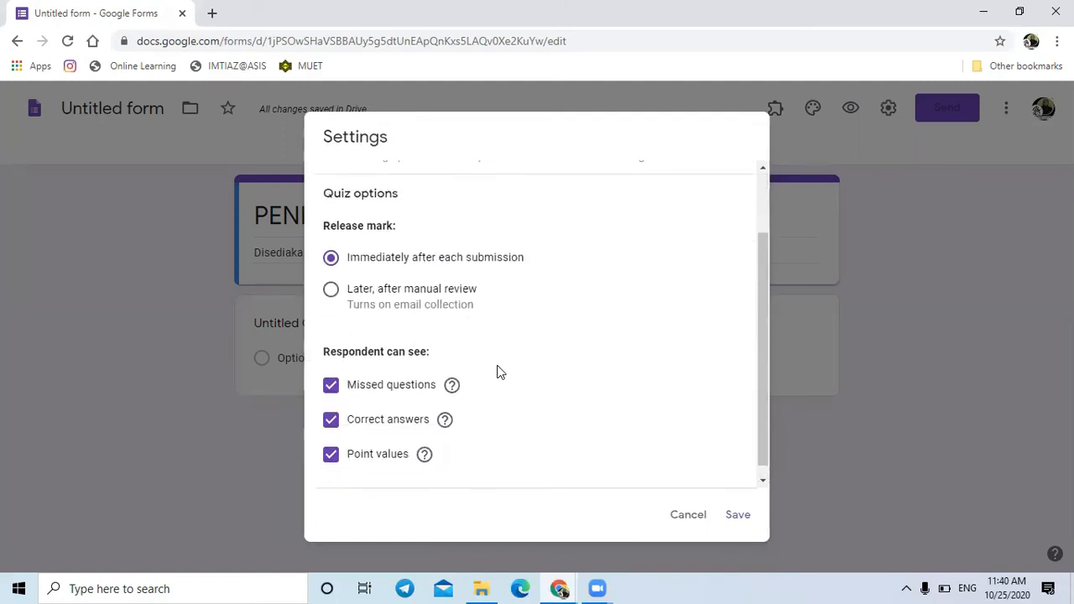
left_click(737, 516)
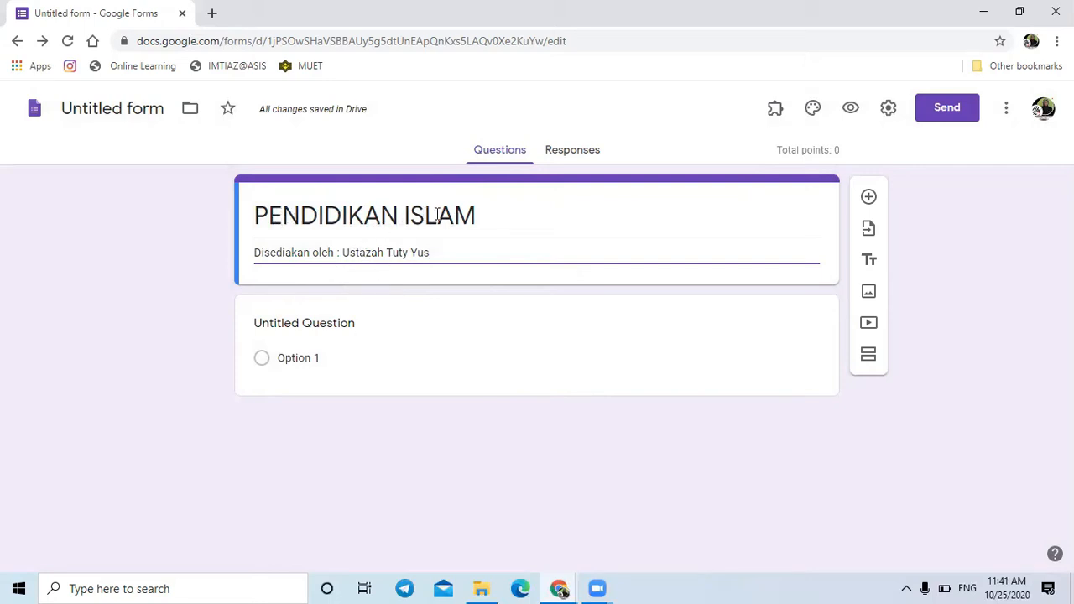
Replace the first question's placeholder text with "NAMA:"
left_click(356, 328)
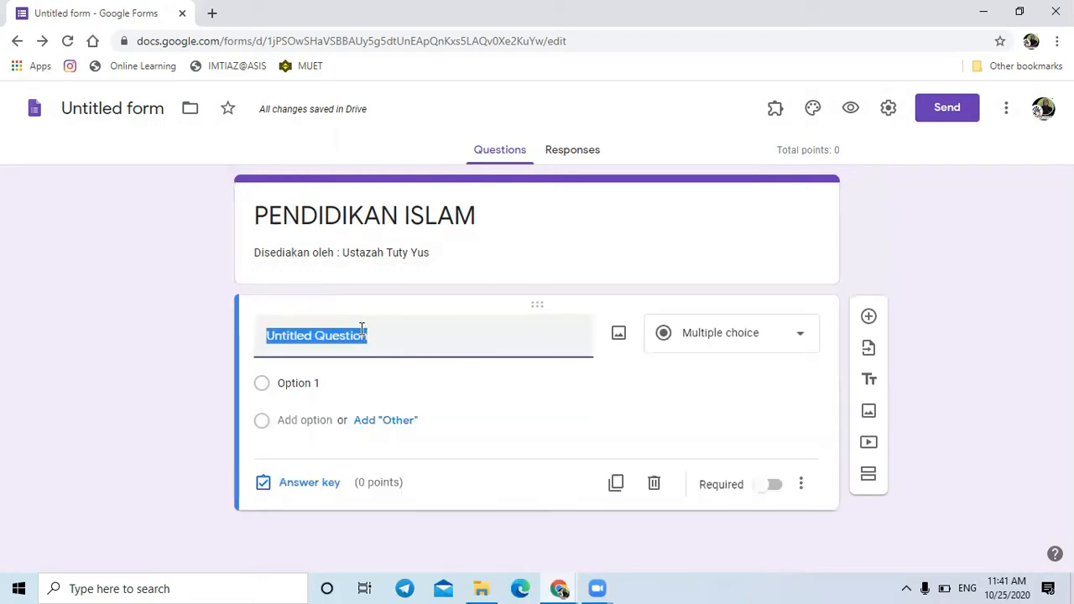
left_click(369, 335)
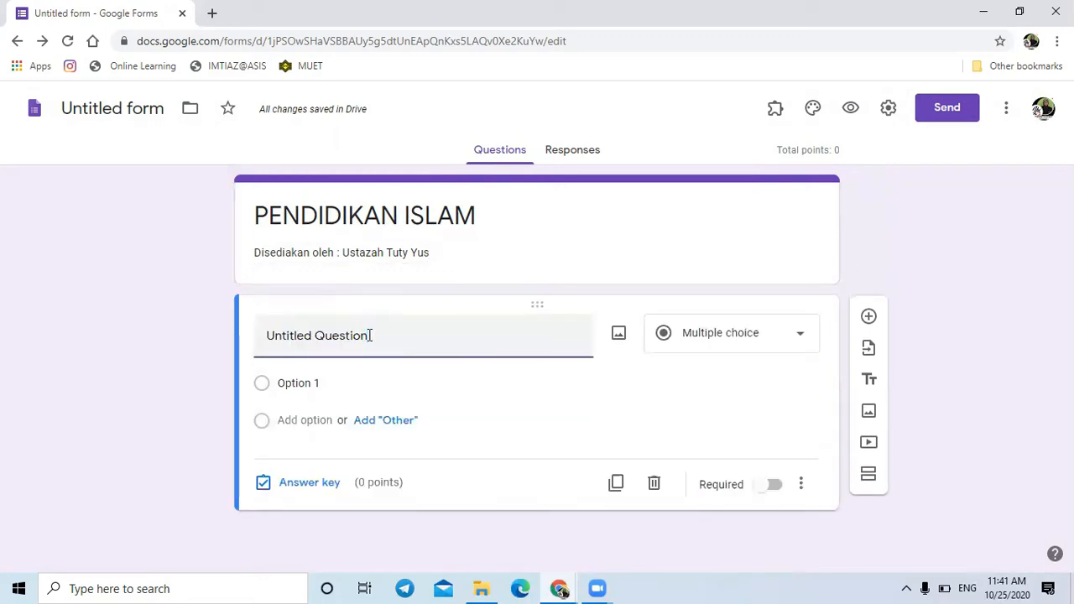
key("BackSpace")
key("BackSpace")
key("BackSpace")
key("BackSpace")
key("BackSpace")
key("BackSpace")
key("BackSpace")
key("BackSpace")
key("BackSpace")
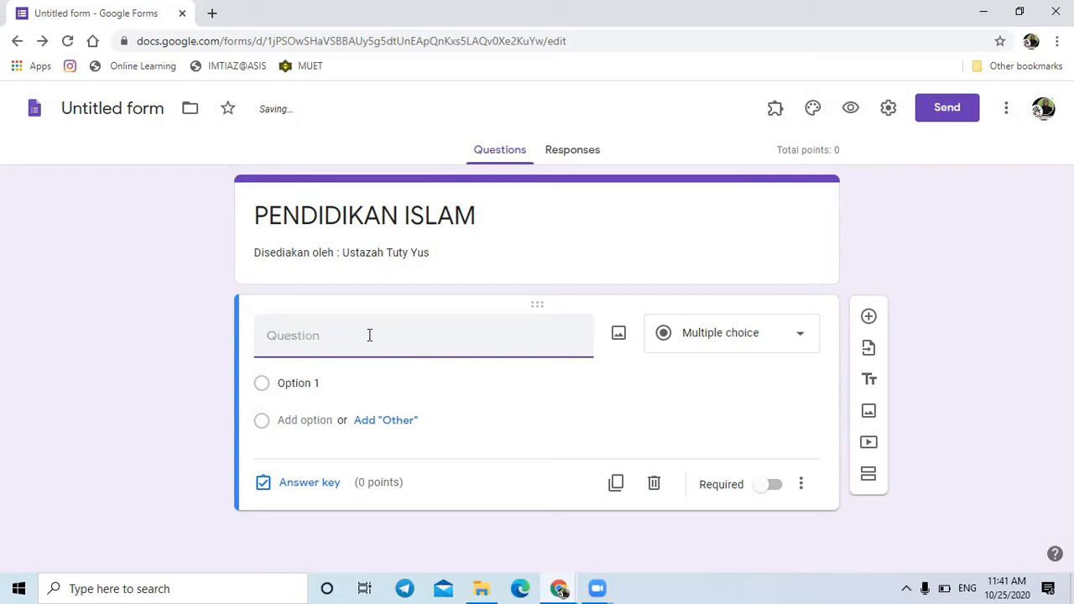
type("NAMA:")
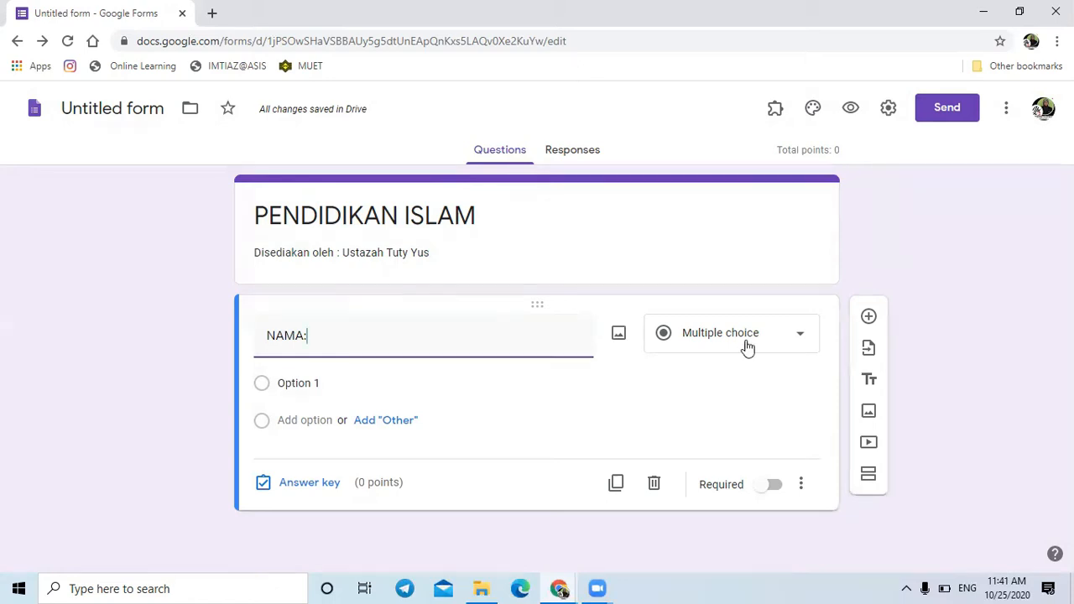
Change the "NAMA:" question to the Short answer type and make it required
left_click(800, 344)
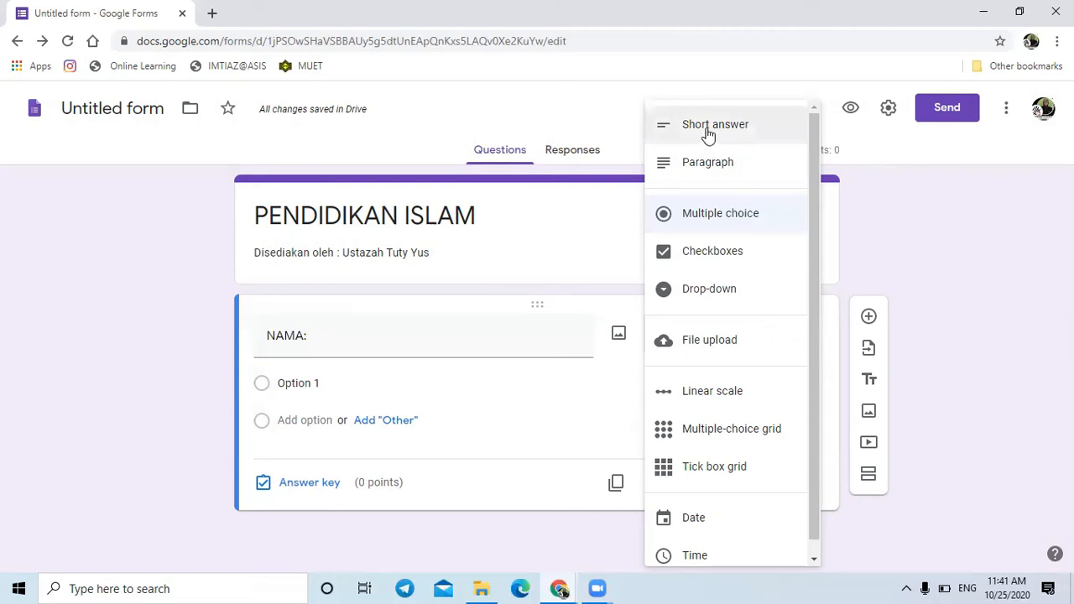
left_click(760, 127)
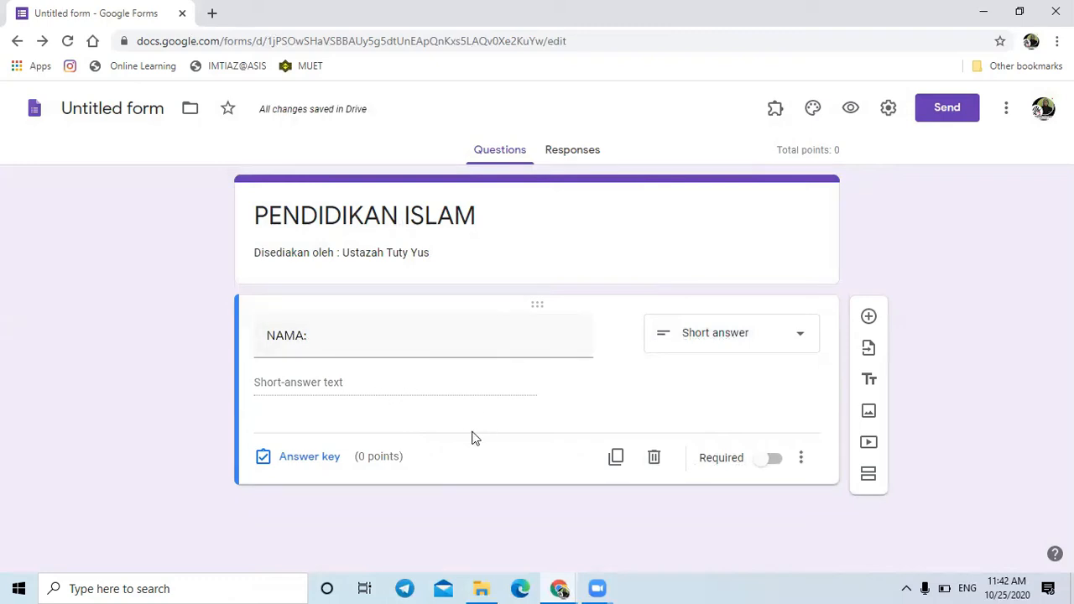
left_click(773, 466)
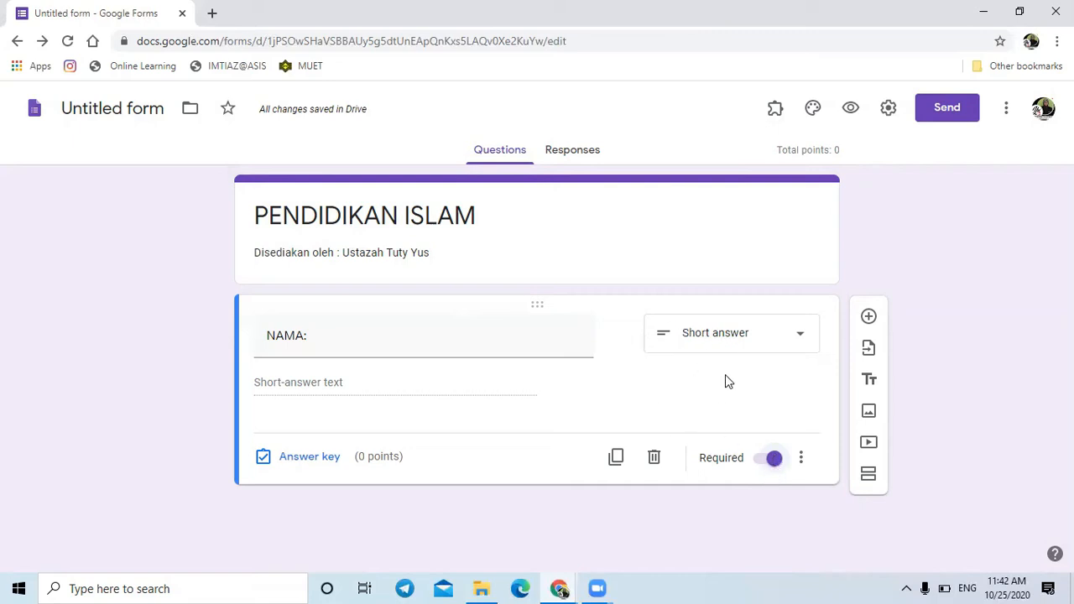
Add a second question below "NAMA:" and set its type to Short answer
left_click(869, 321)
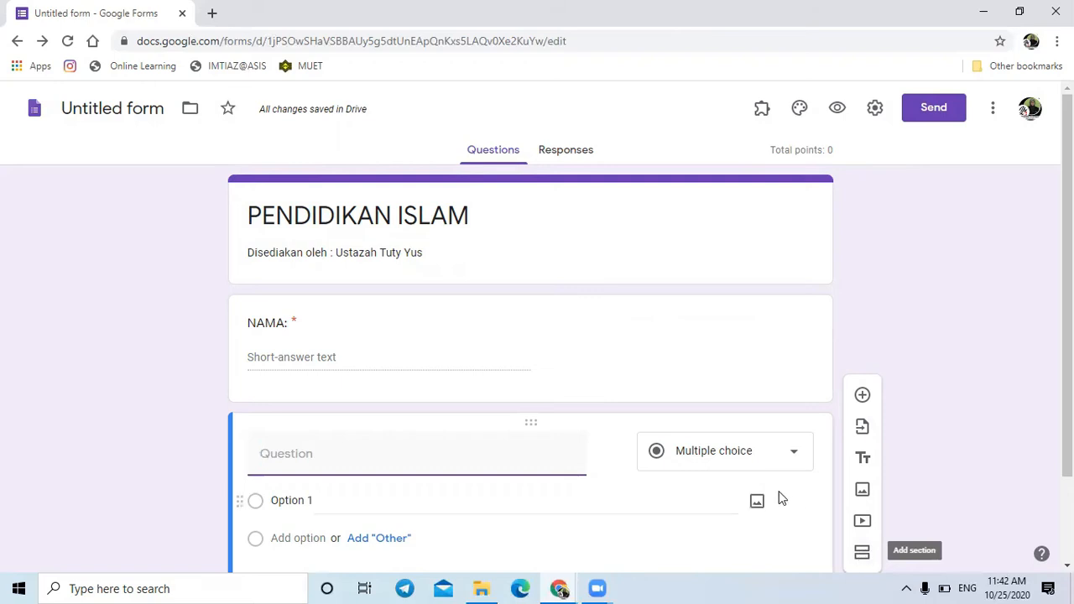
scroll(702, 408, "down", 2)
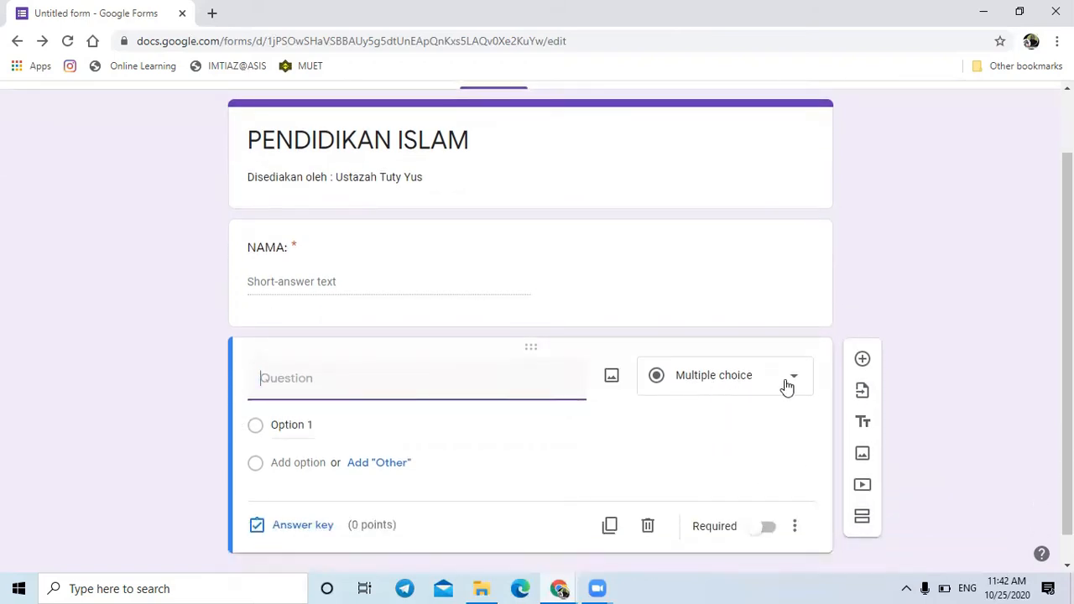
left_click(794, 379)
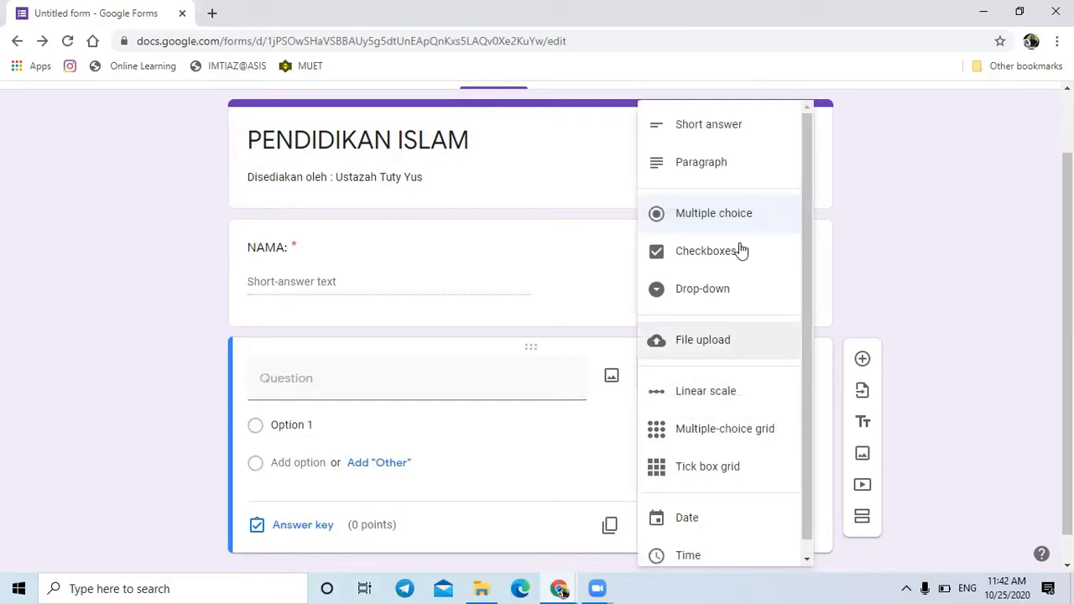
left_click(719, 126)
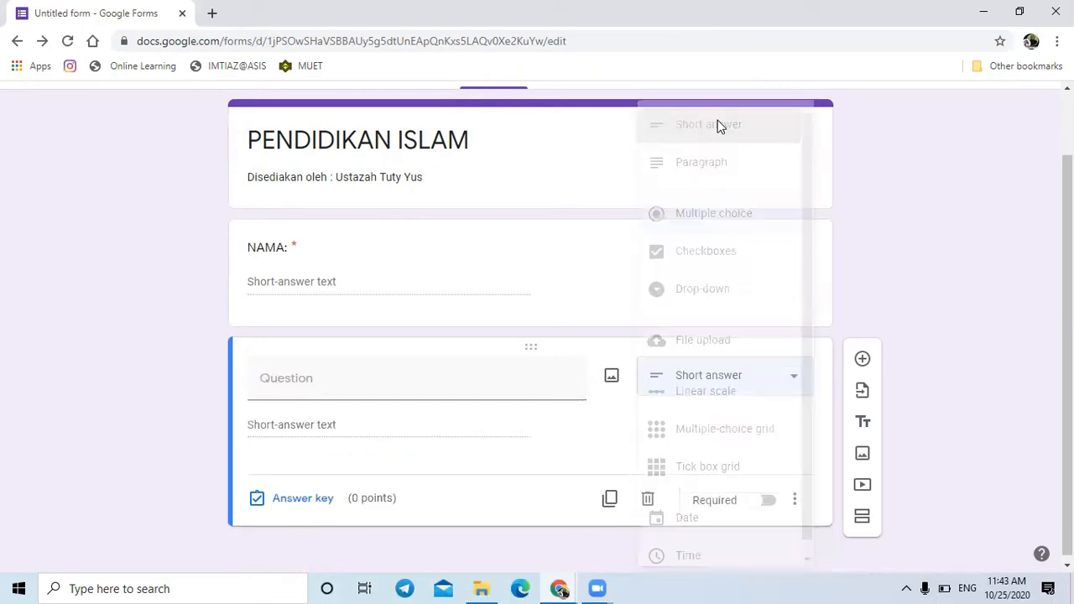
Title the second question "KELAS :" and make it required
left_click(332, 380)
type("KLAS")
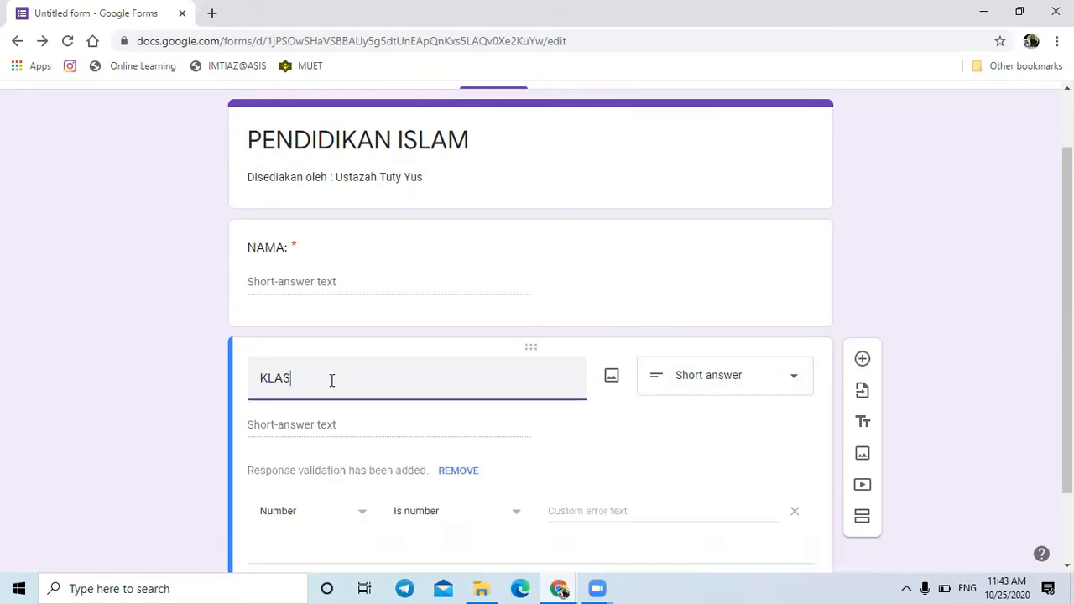
key("BackSpace")
type("ELAS")
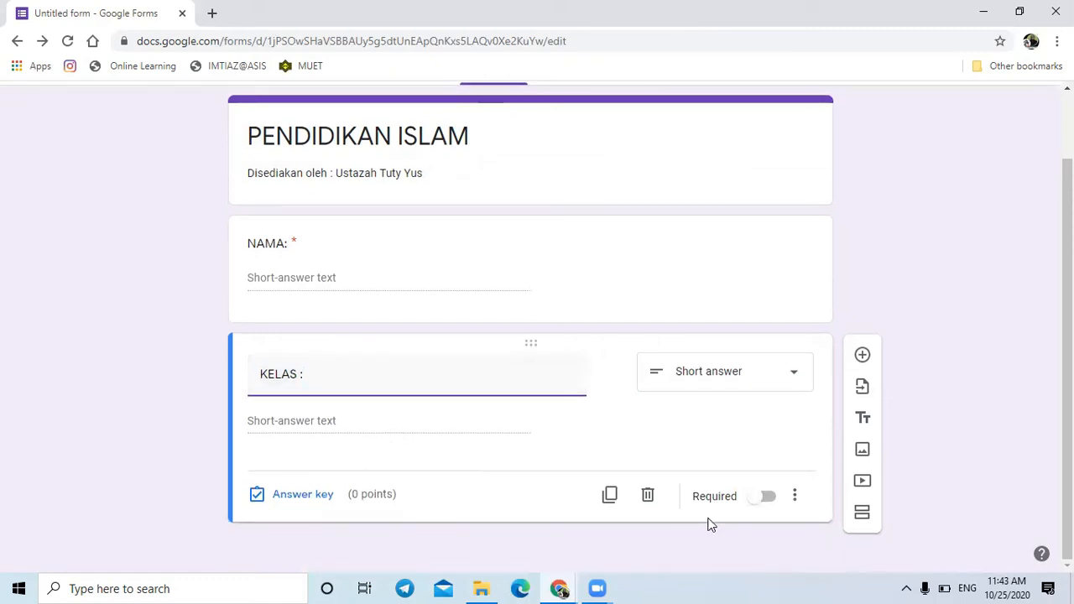
left_click(769, 497)
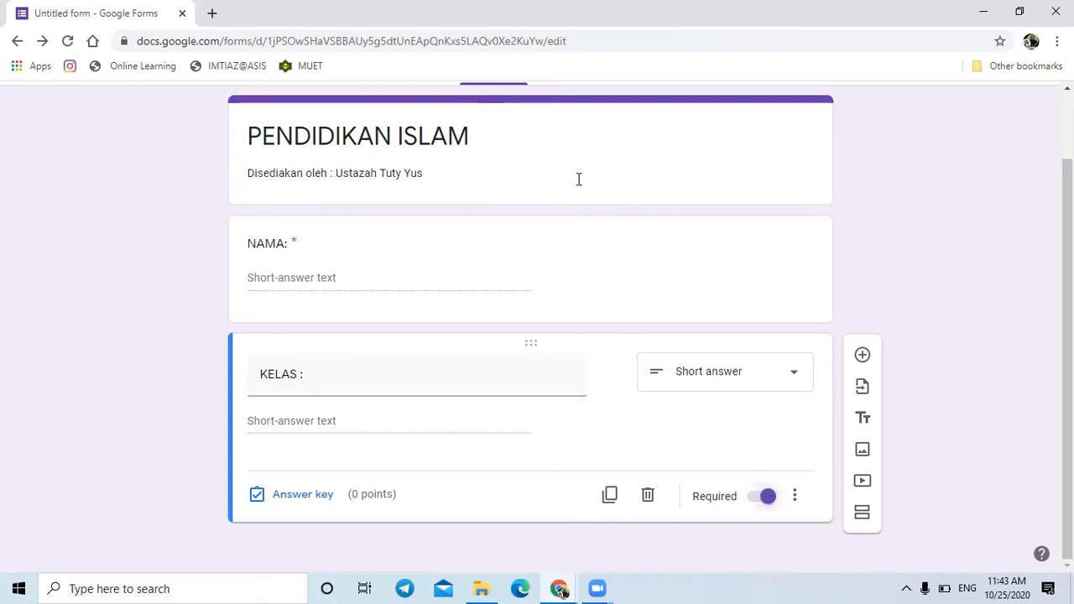
Add a new section below the "KELAS :" question, titled "AKHLAK" with the description "Arahan : Jawab semua soalan berikut"
scroll(578, 180, "up", 2)
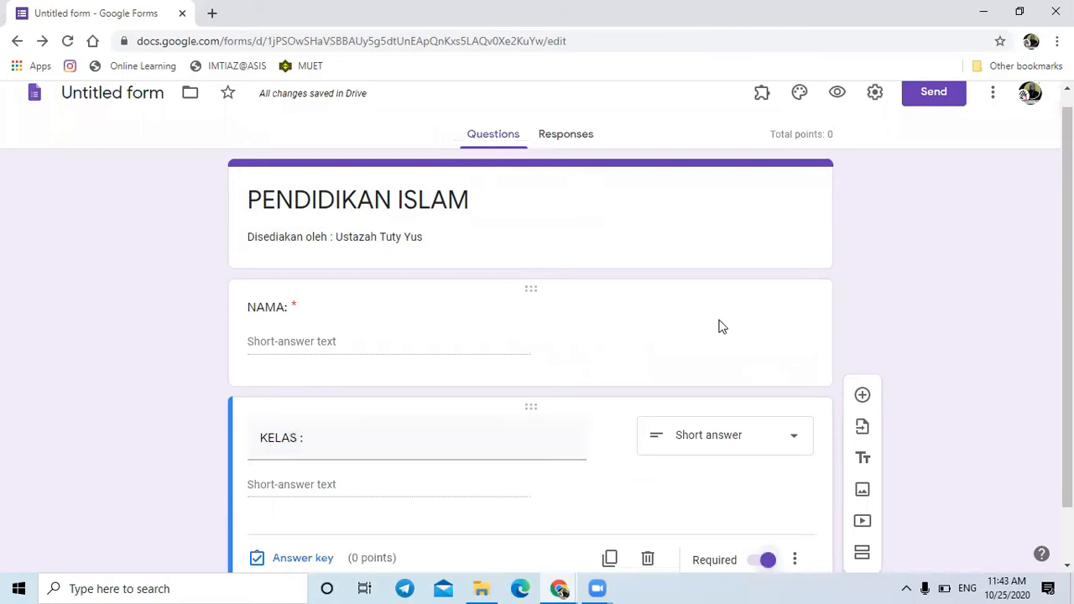
scroll(703, 279, "down", 1)
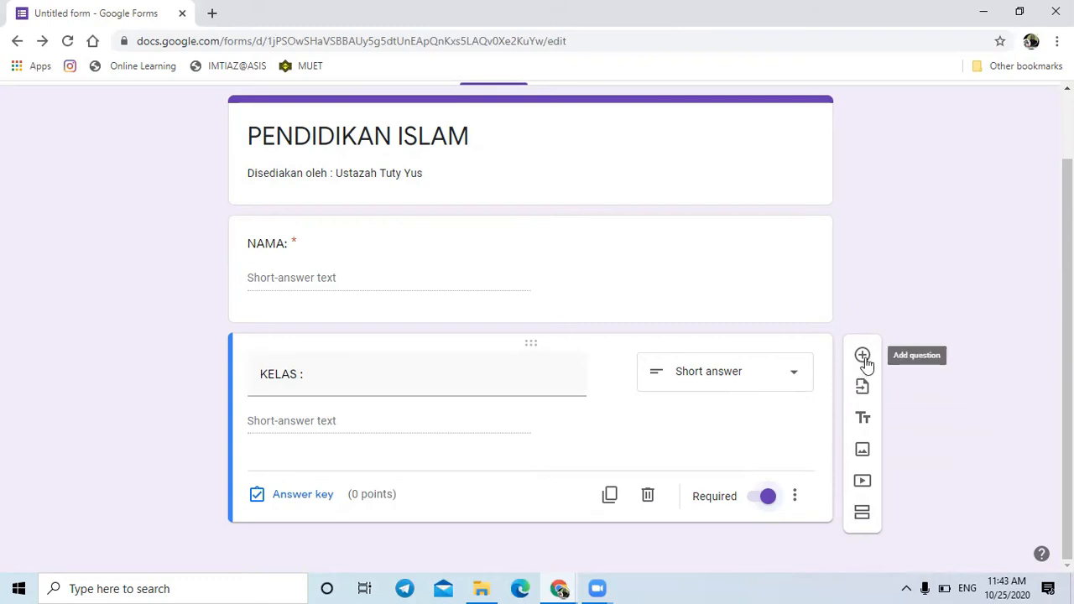
left_click(862, 515)
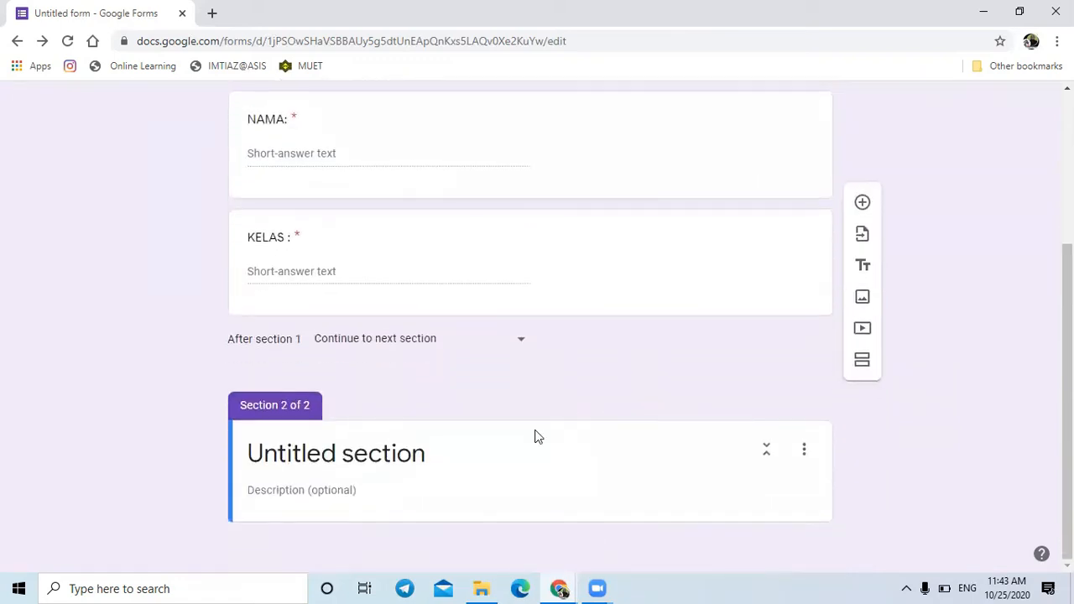
left_click(432, 455)
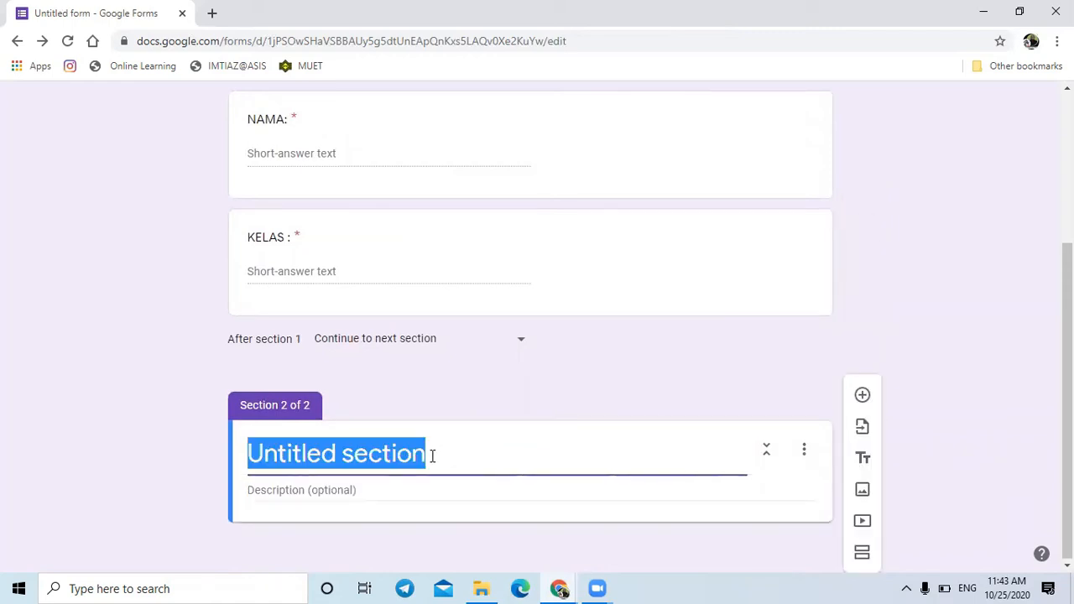
type("A")
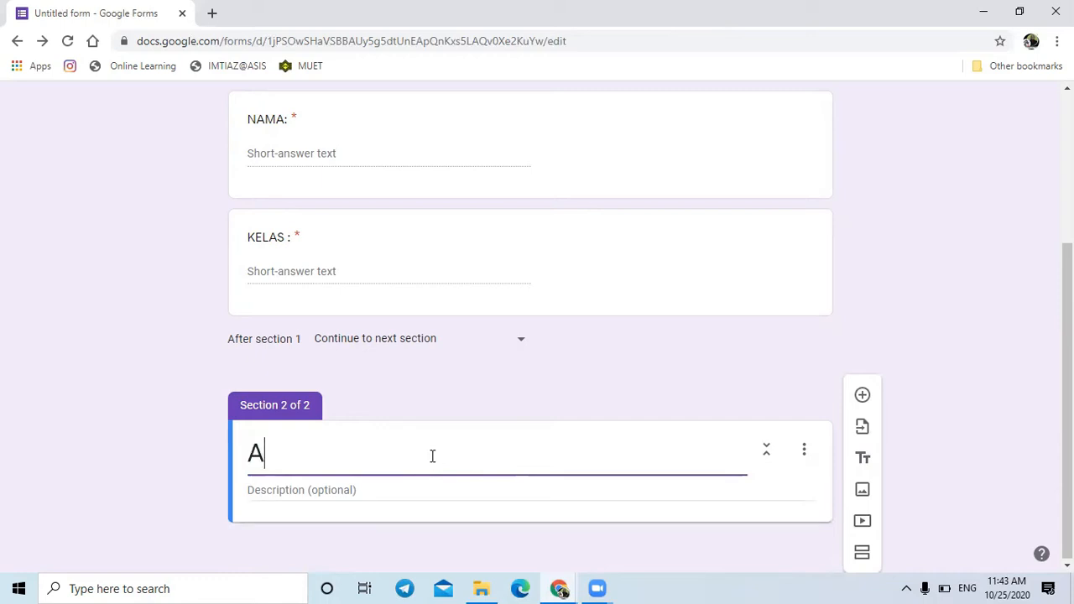
type("KHLA")
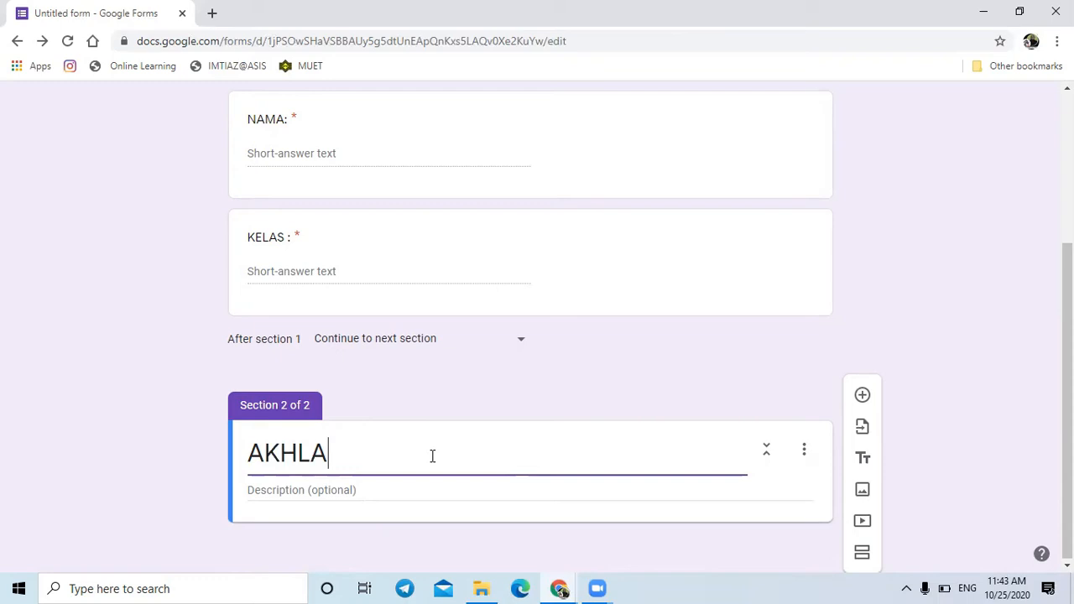
type("K")
left_click(361, 490)
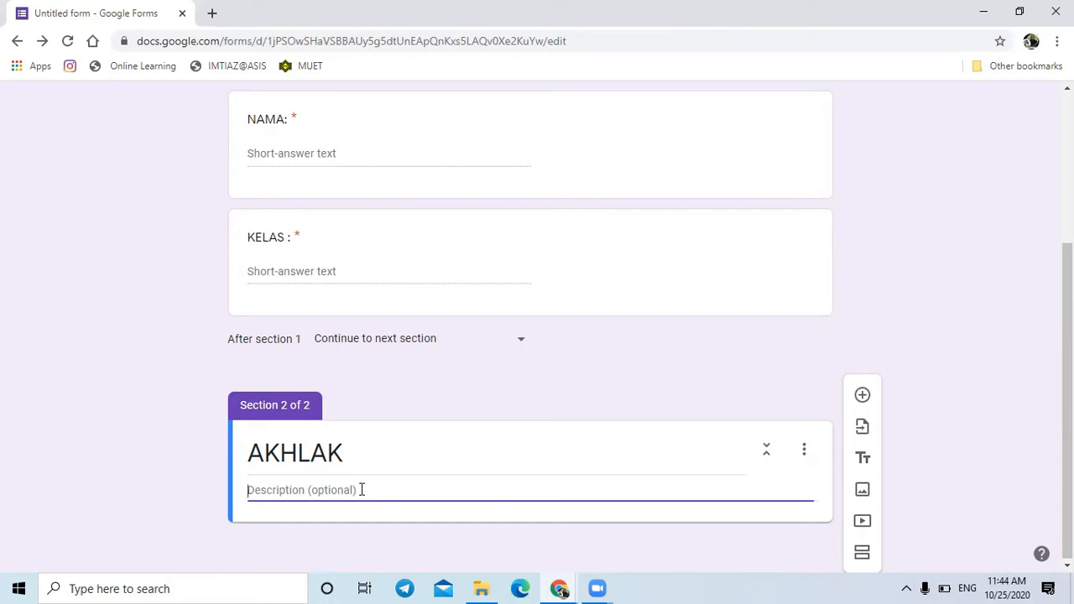
type("Arahan : Jawab semua soalan berikut")
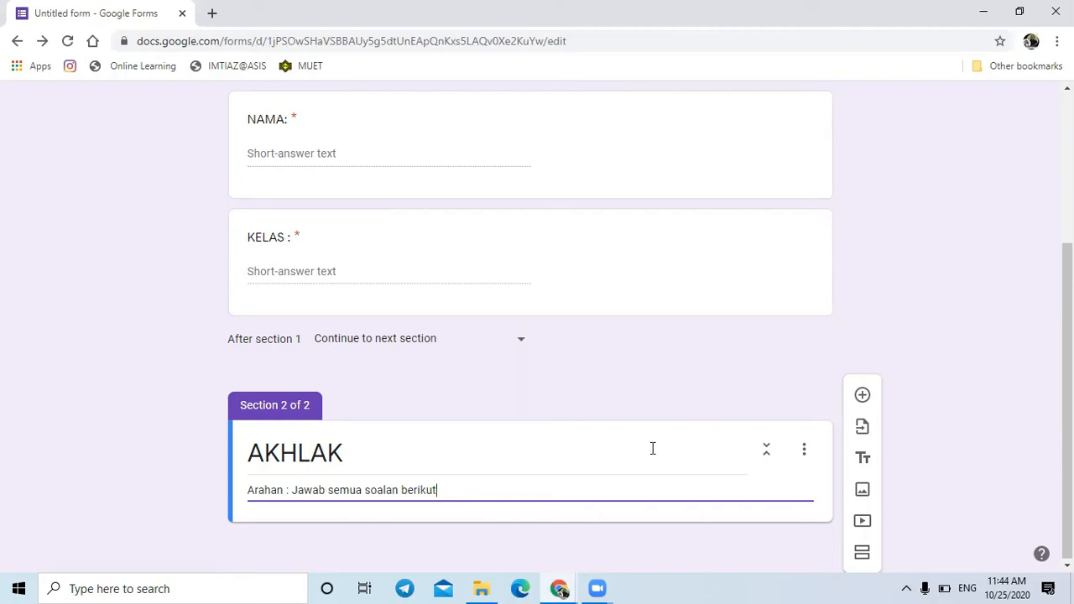
Add a question to the "AKHLAK" section and choose Multiple choice as its type
left_click(862, 395)
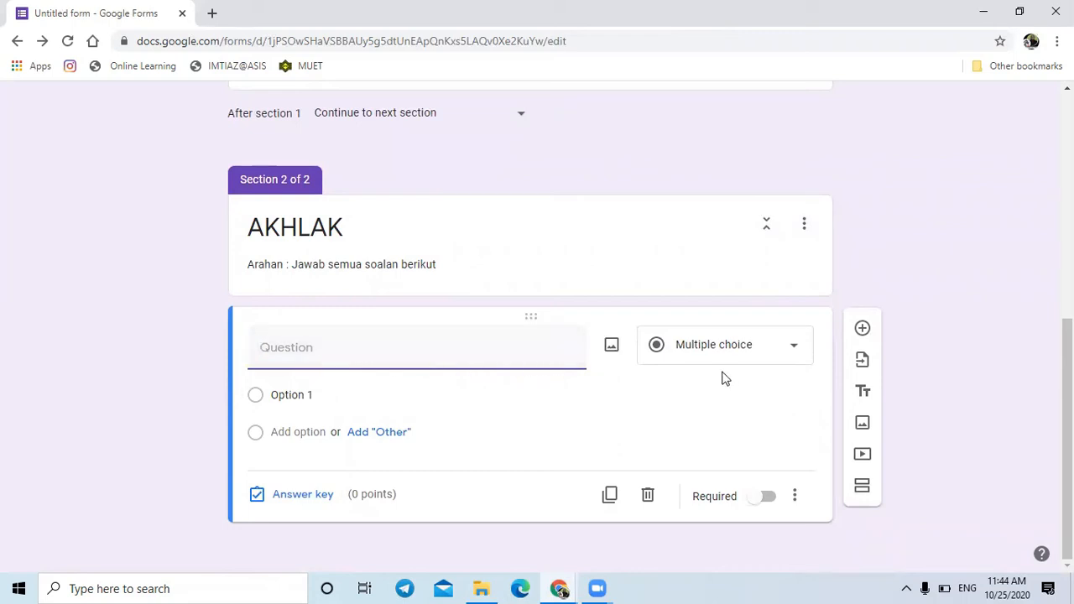
left_click(794, 348)
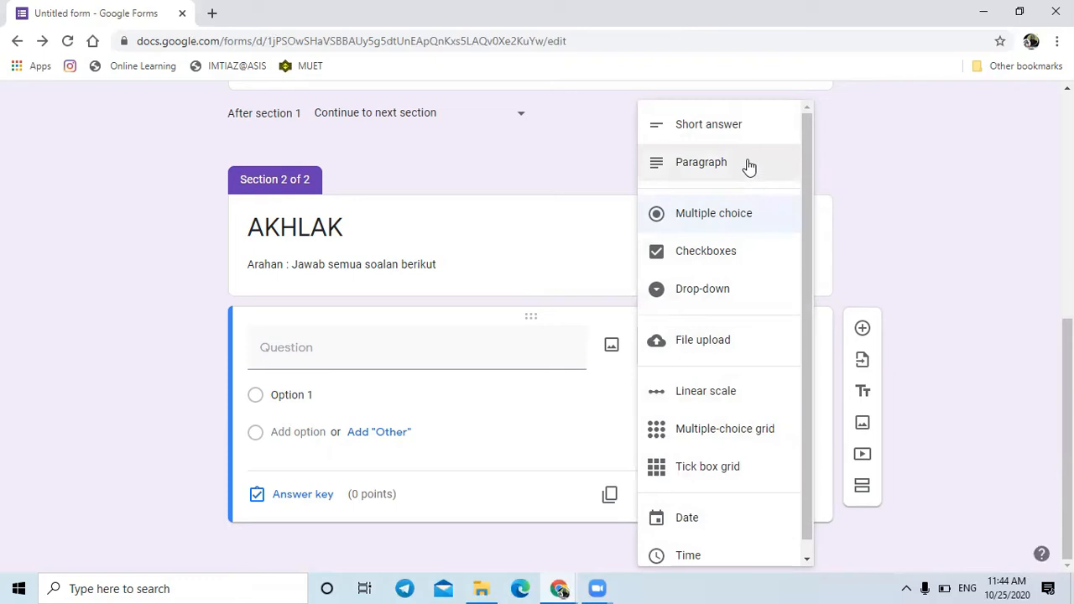
left_click(752, 217)
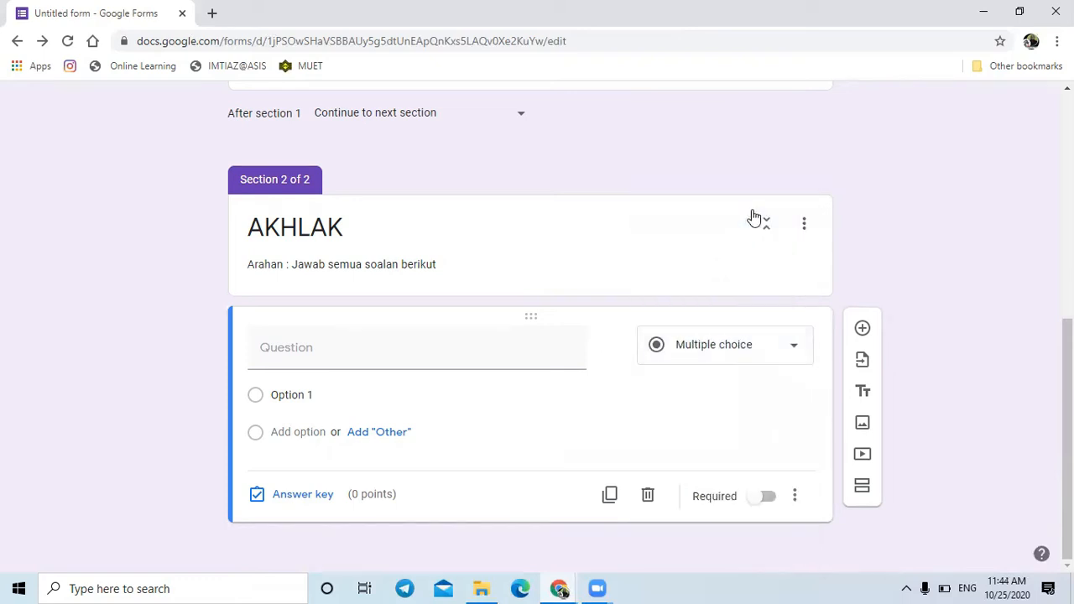
Enter "1. Apakah ng dimaksudkan dengan sifat mahmudah?" as the text of the new question in the "AKHLAK" section
left_click(253, 348)
type("1.")
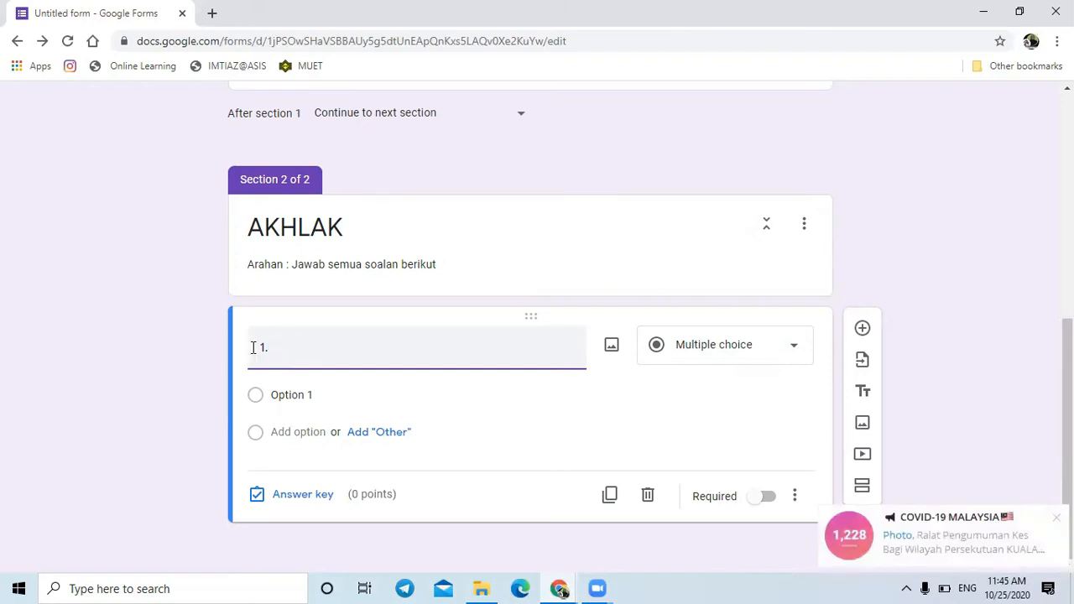
type(" C")
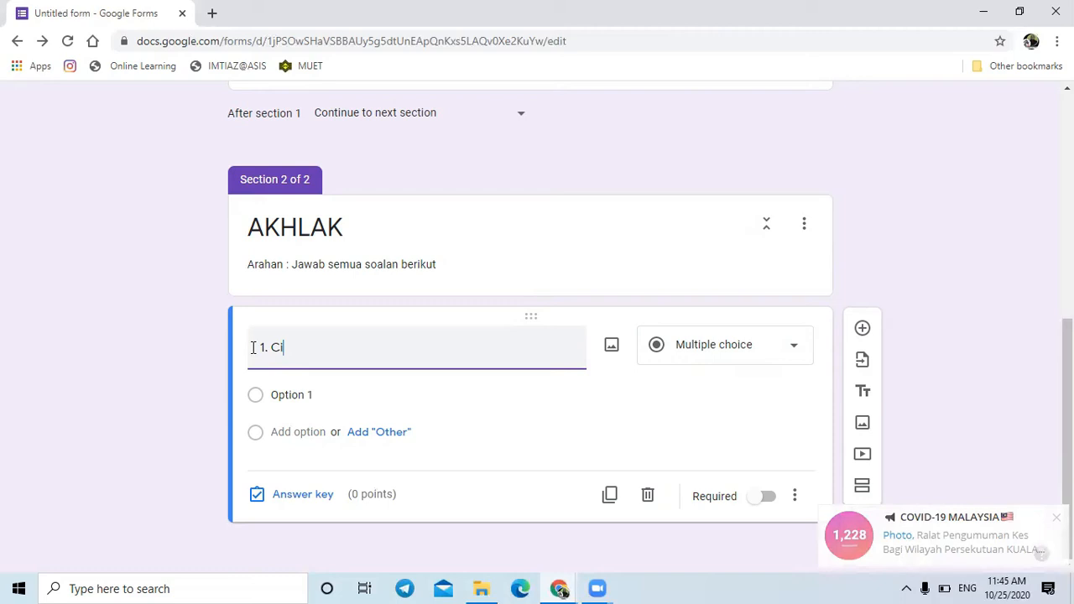
key("BackSpace")
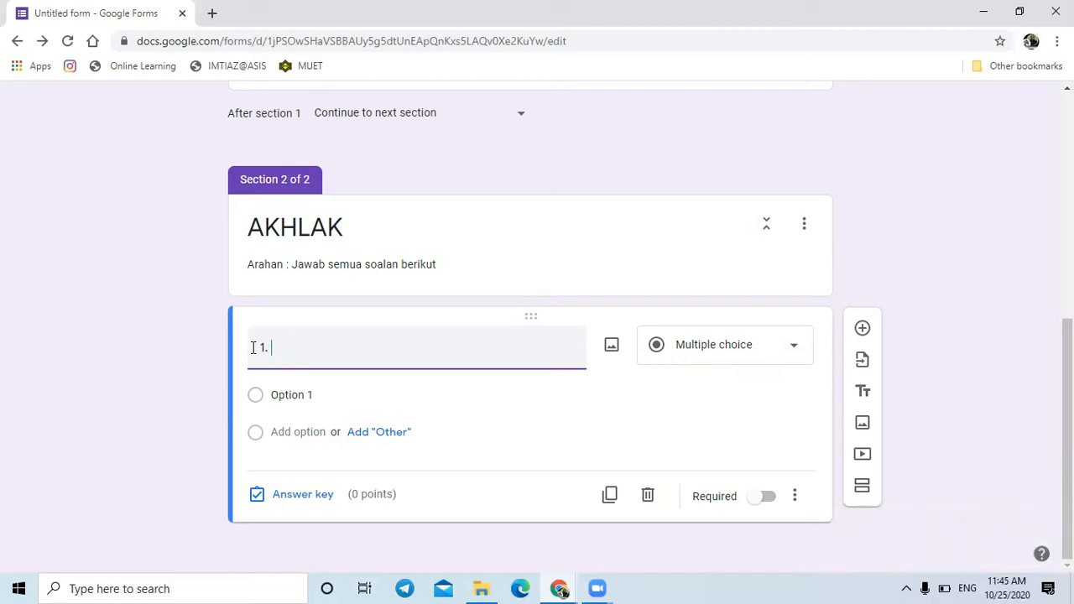
type("aP")
key("BackSpace")
key("BackSpace")
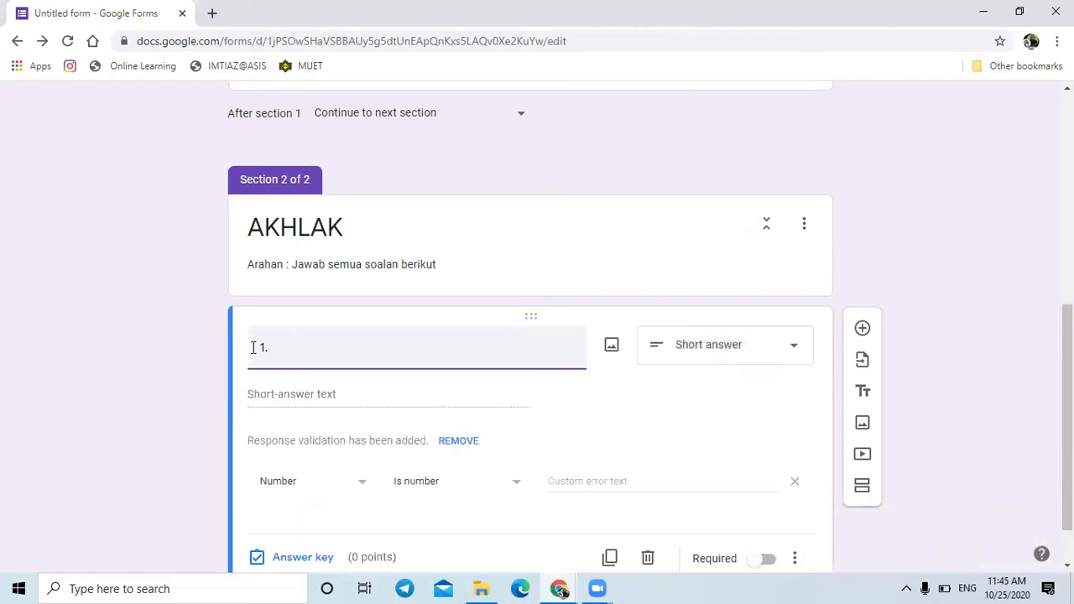
type("Apakah ng")
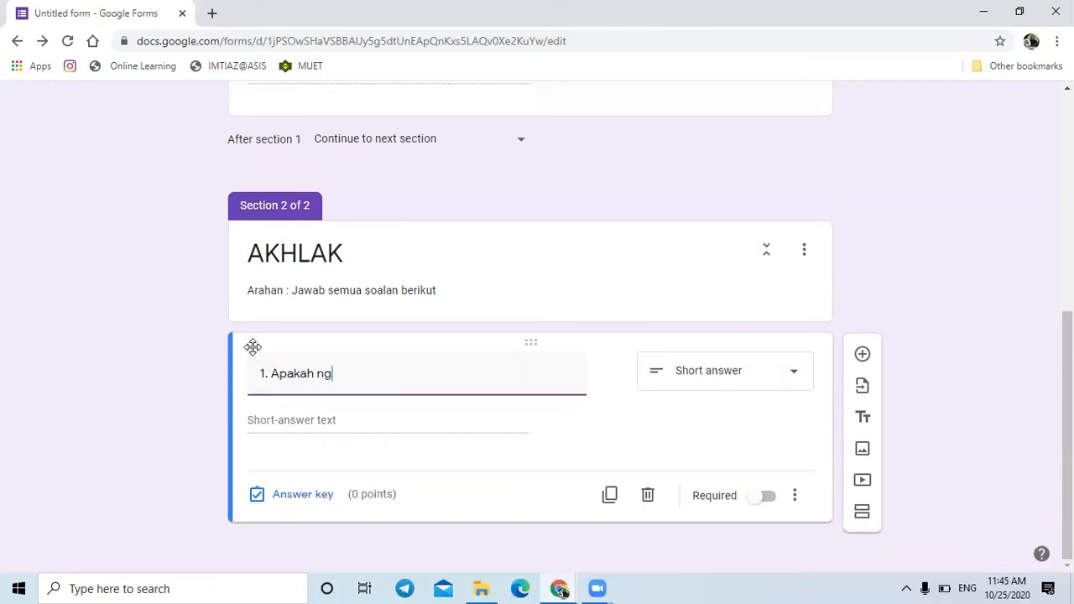
type(" dimaksud")
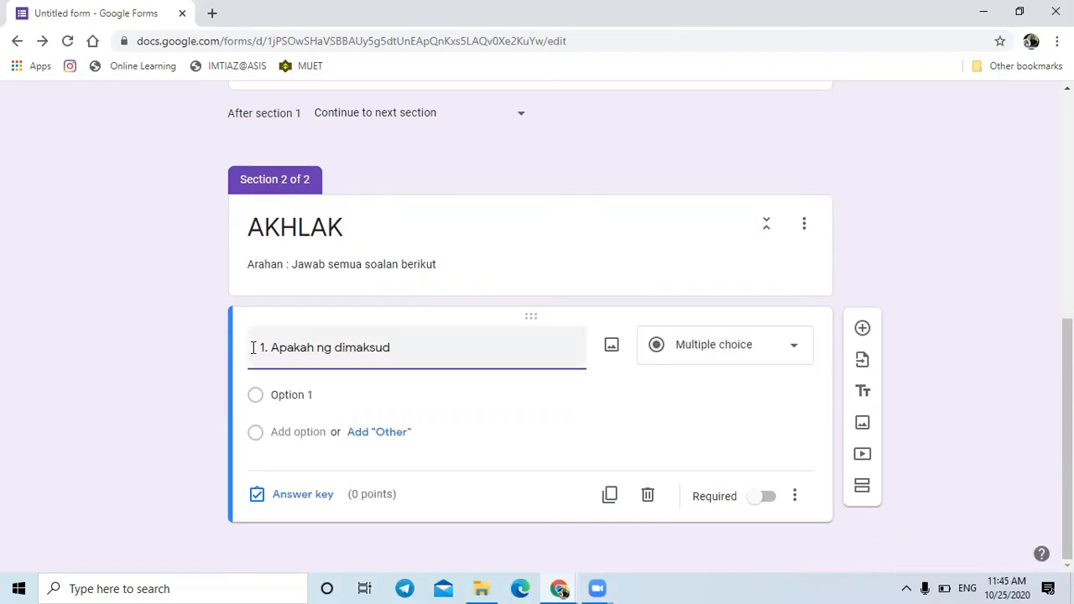
type("kan dengan sifat")
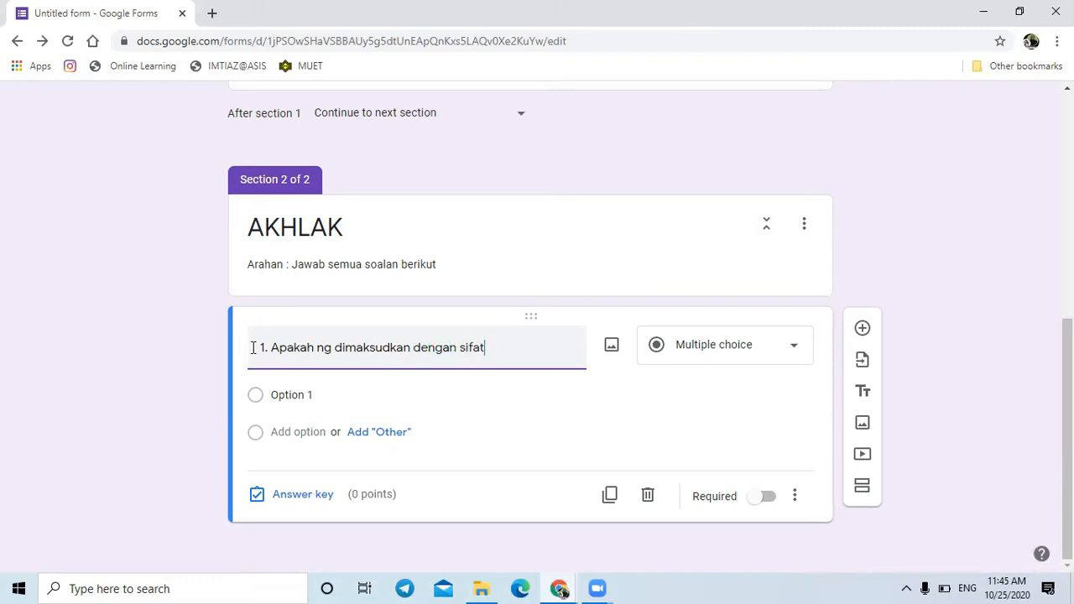
type(" mahmudah?")
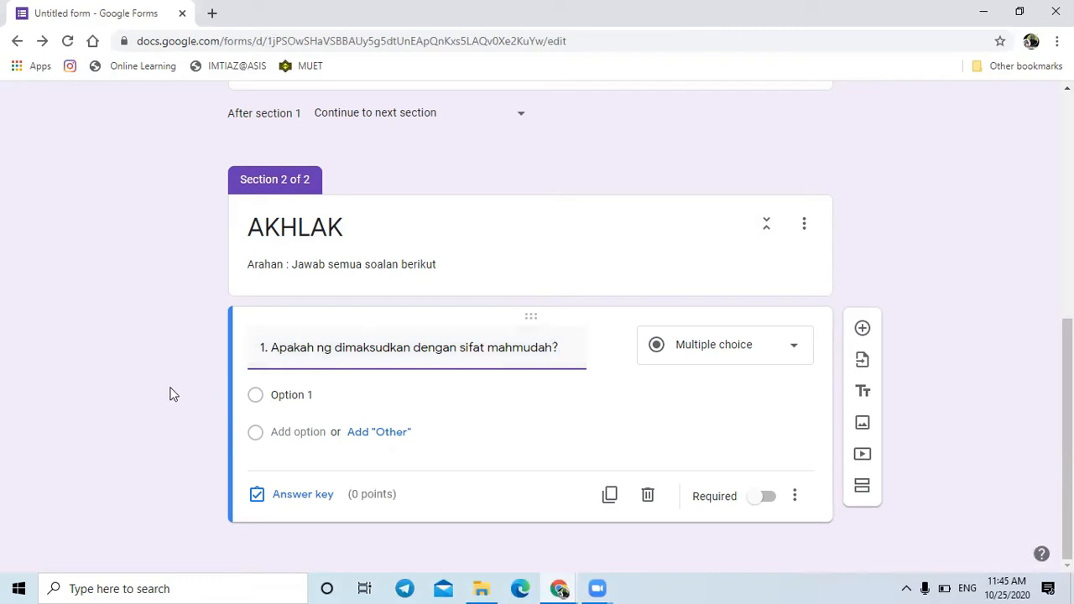
Enter "sifat terpuji" and "Sifat terkeji" as the first two answer options of question 1
left_click(322, 397)
left_click(322, 397)
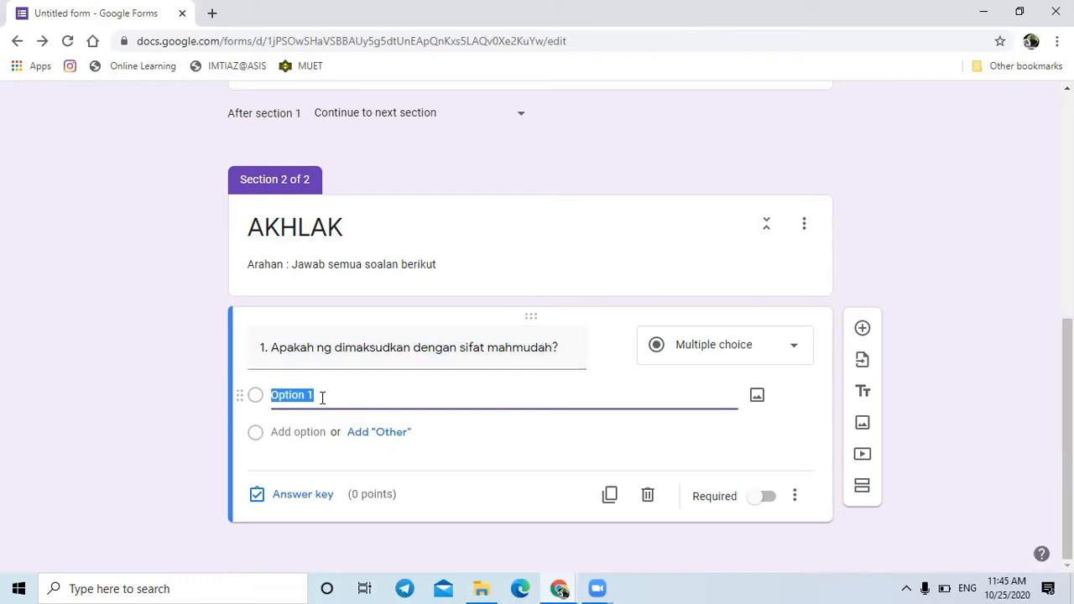
type("sifat terpuji")
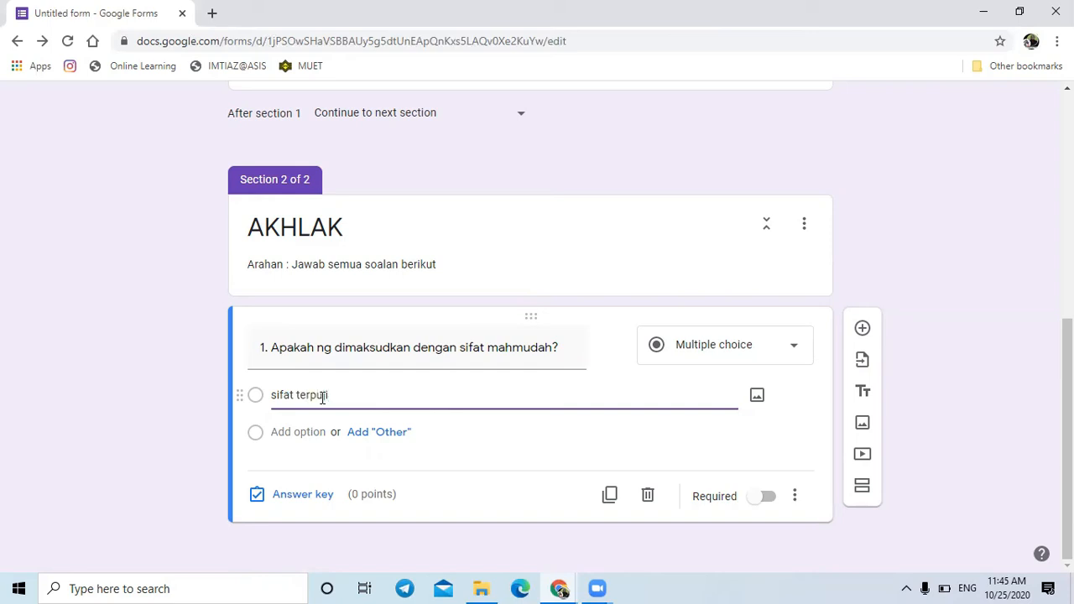
key("Return")
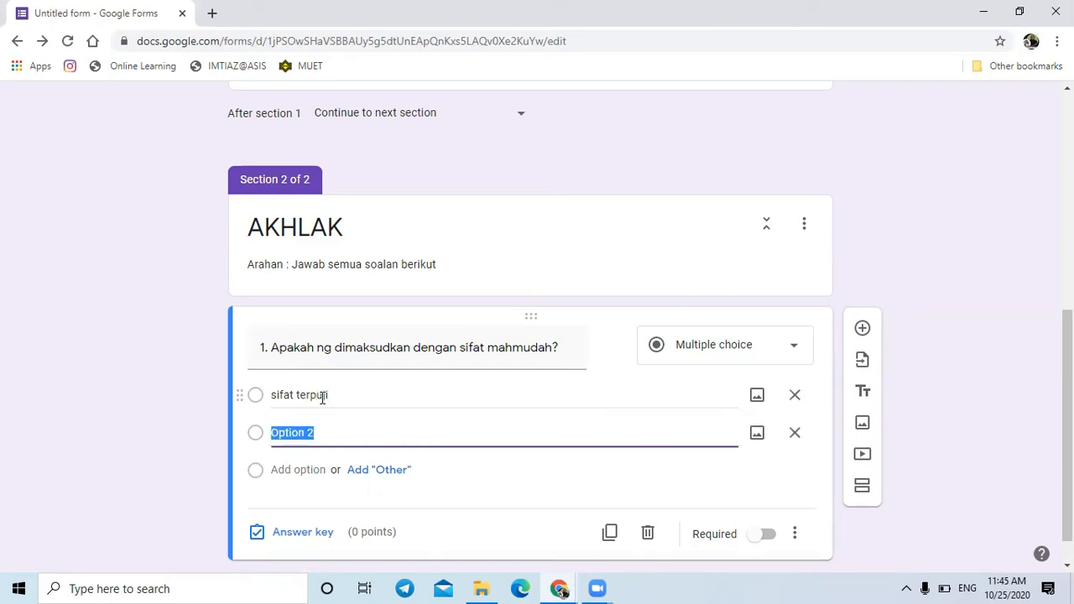
type("S")
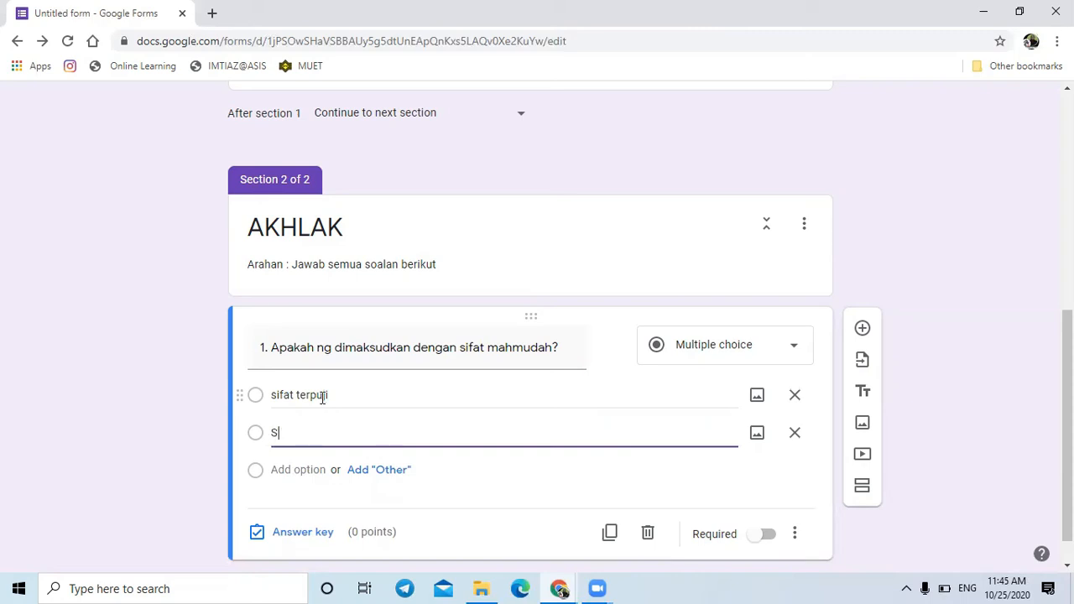
type("ifat terkeji")
Add "Sifat yang dibenci" and "Sifat yang dibenci oleh manusia" as the third and fourth answer options of question 1
key("Return")
type("Sifat")
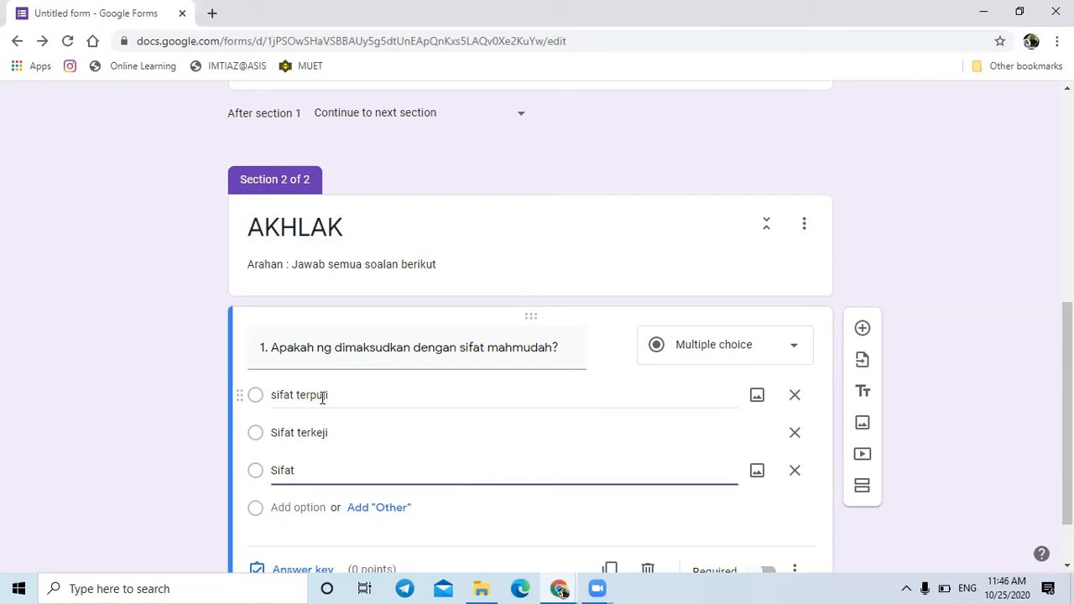
type(" yang di")
type("sukai")
key("BackSpace")
key("BackSpace")
key("BackSpace")
key("BackSpace")
key("BackSpace")
type("benci")
key("Return")
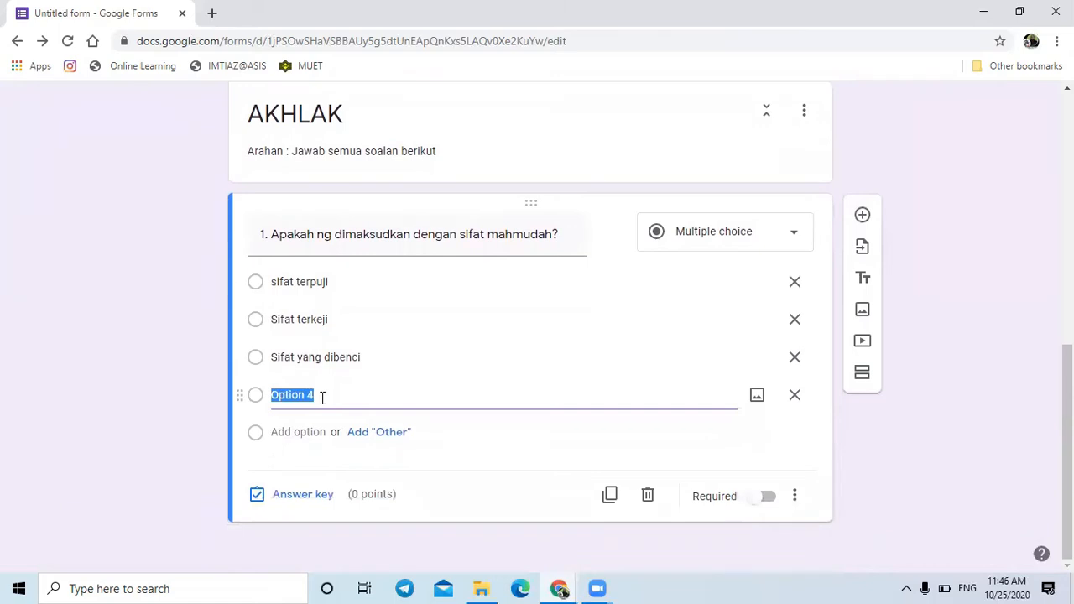
type("Sifat yang")
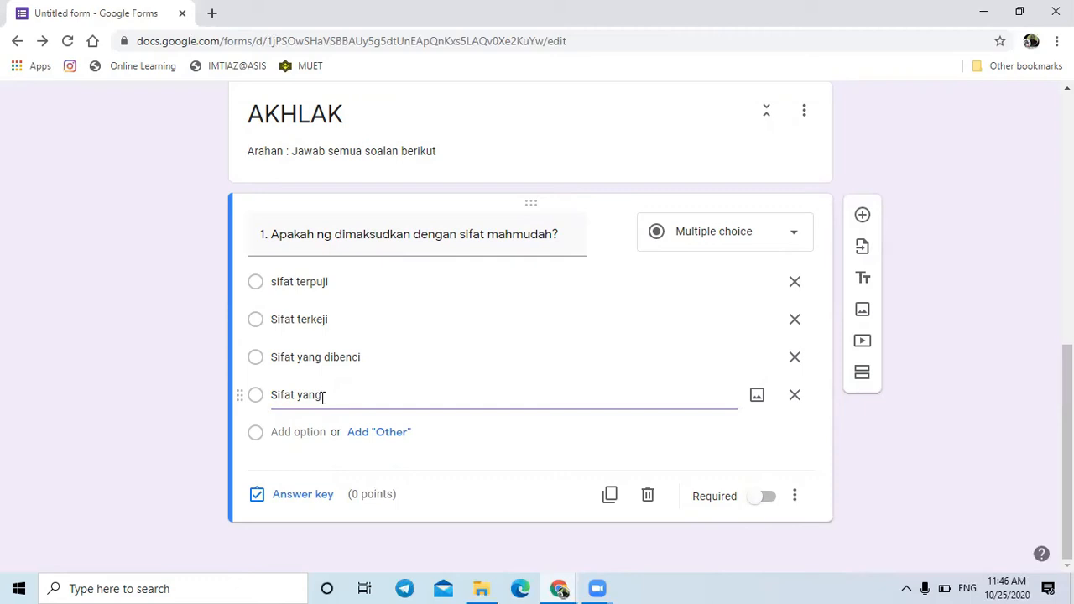
type(" dibenci oleh manusia")
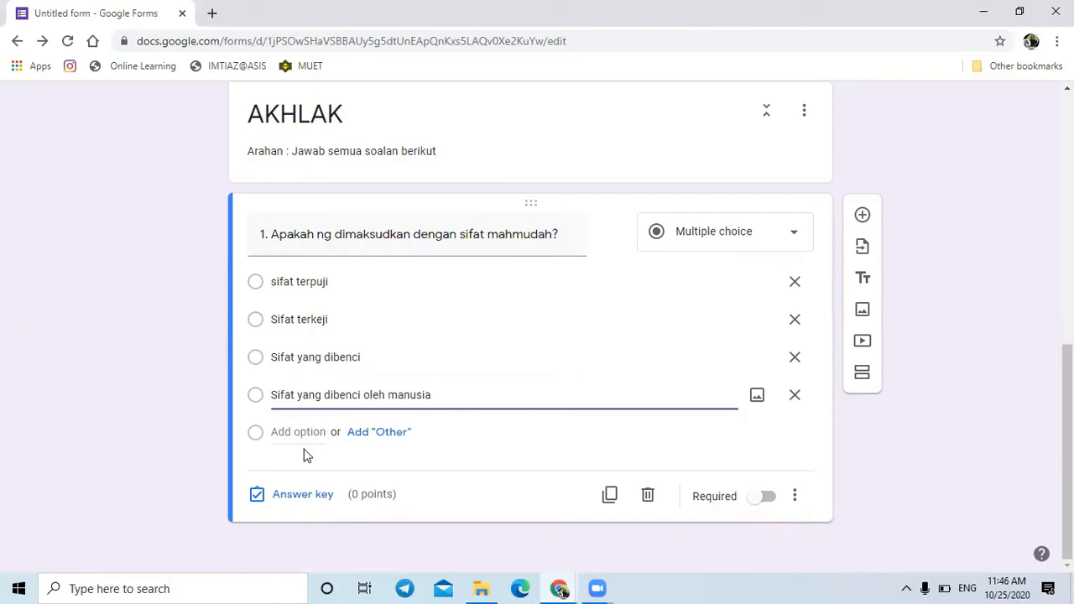
Mark "sifat terpuji" as the only correct answer in the answer key of question 1
left_click(306, 496)
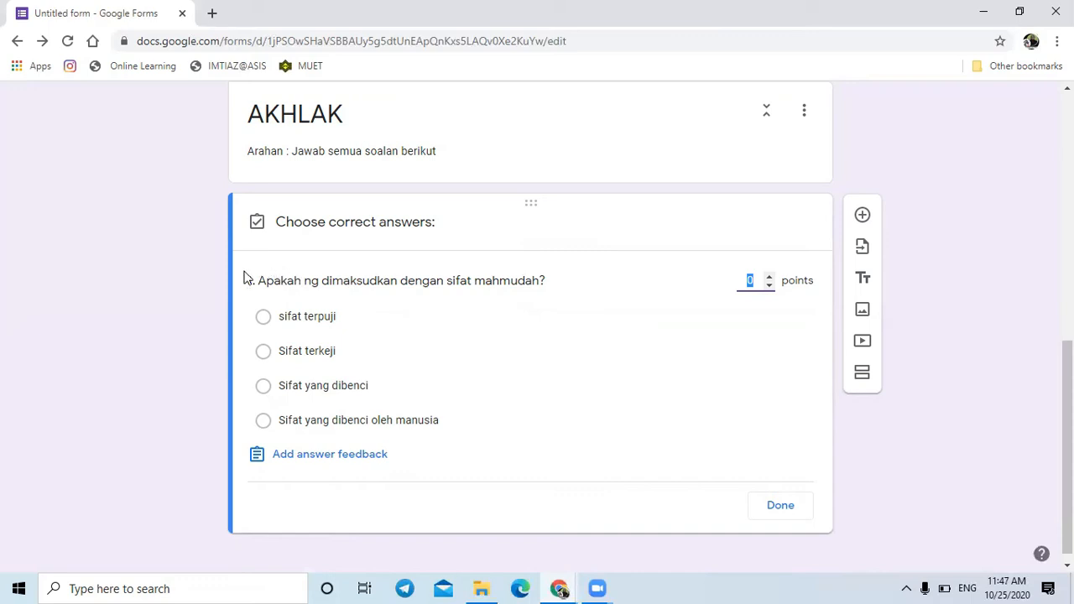
left_click(403, 363)
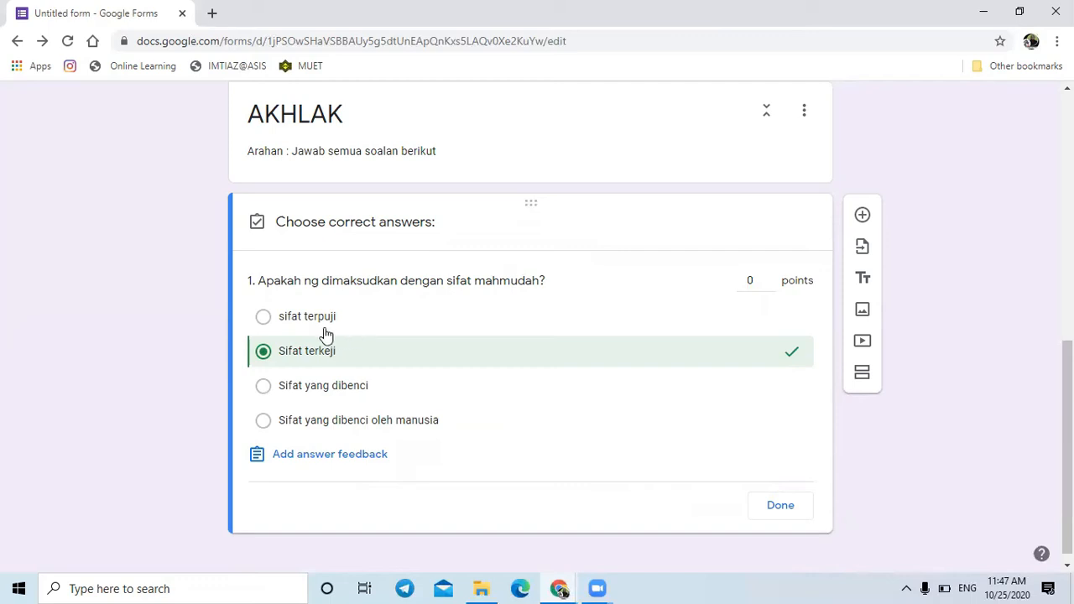
left_click(263, 319)
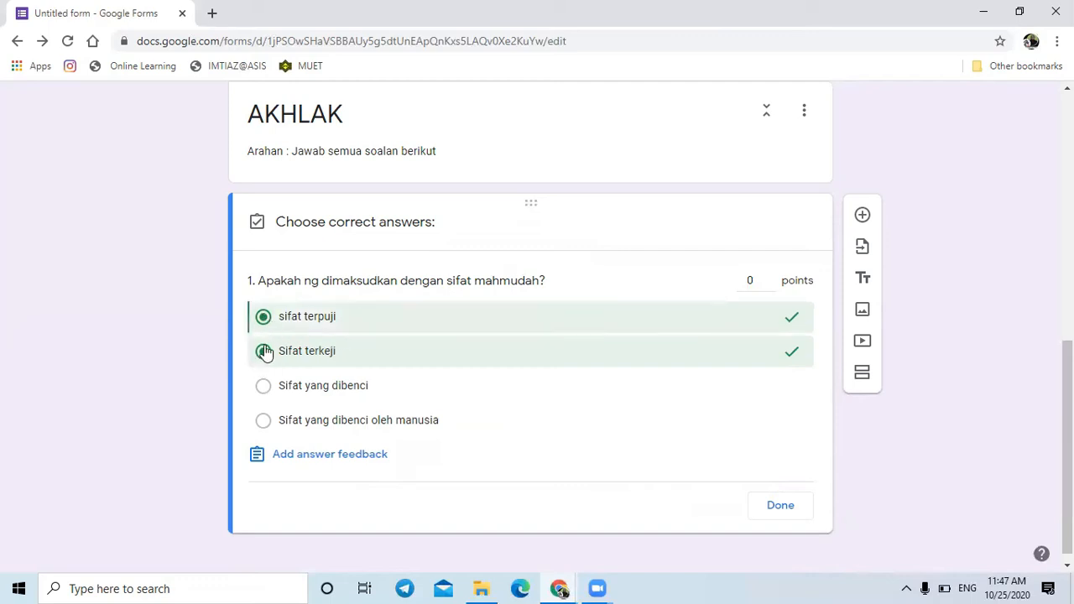
left_click(263, 352)
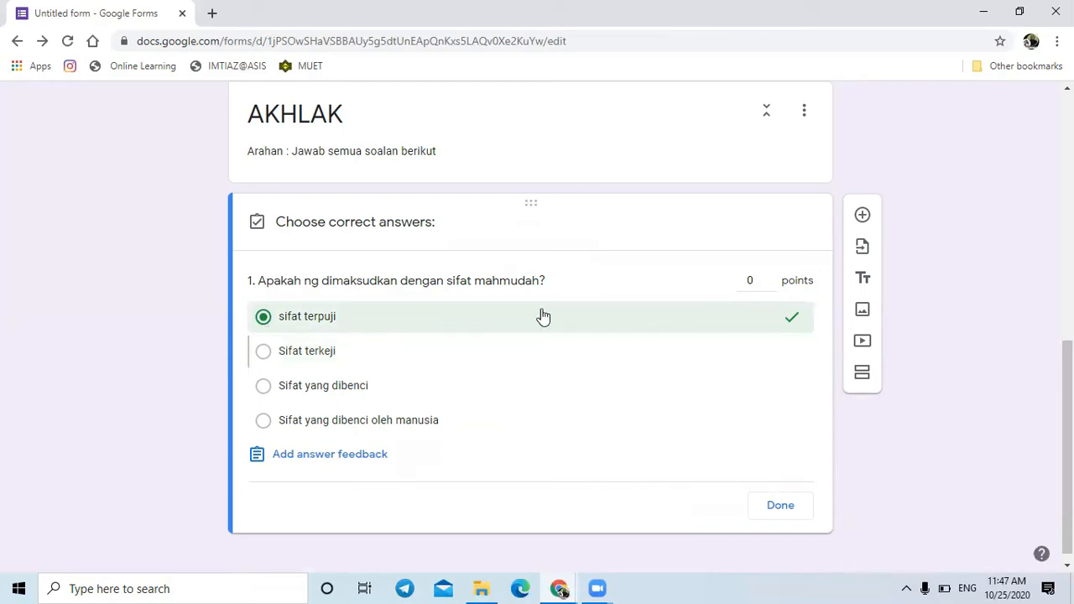
Set question 1 to be worth 5 points and close its answer key
left_click(768, 276)
left_click(768, 276)
left_click(768, 276)
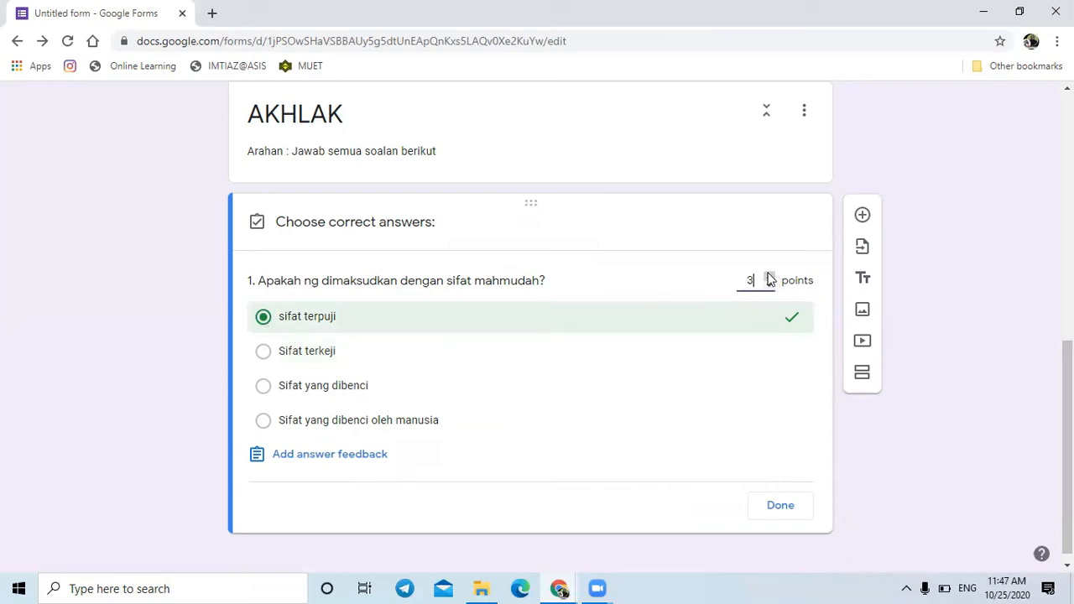
left_click(768, 276)
left_click(768, 276)
left_click(780, 506)
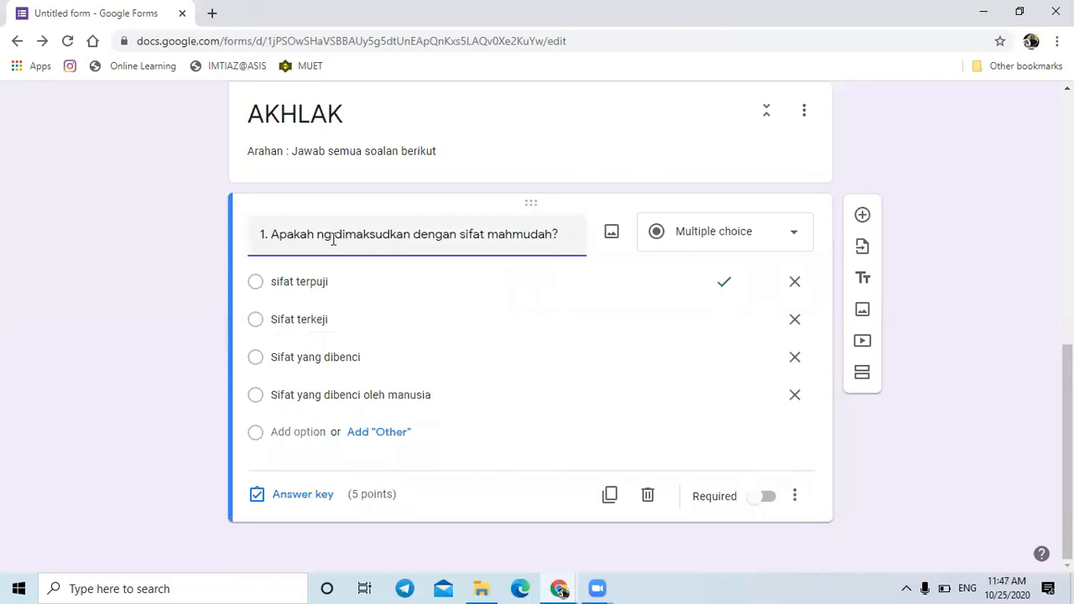
Correct "ng" to "yang" in the text of question 1 and make the question required
left_click(317, 234)
type("ya")
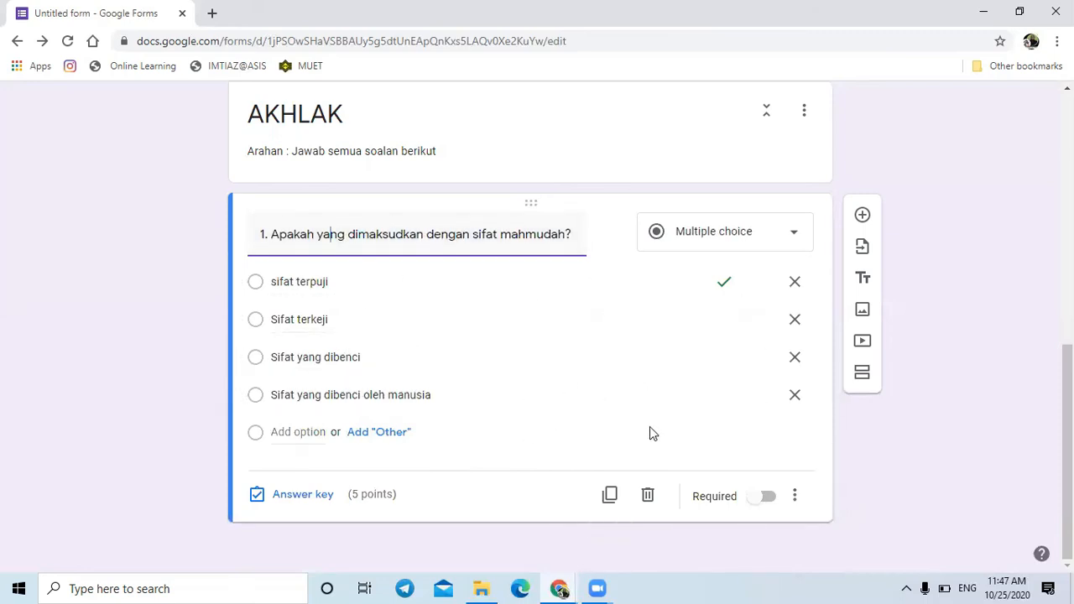
left_click(768, 497)
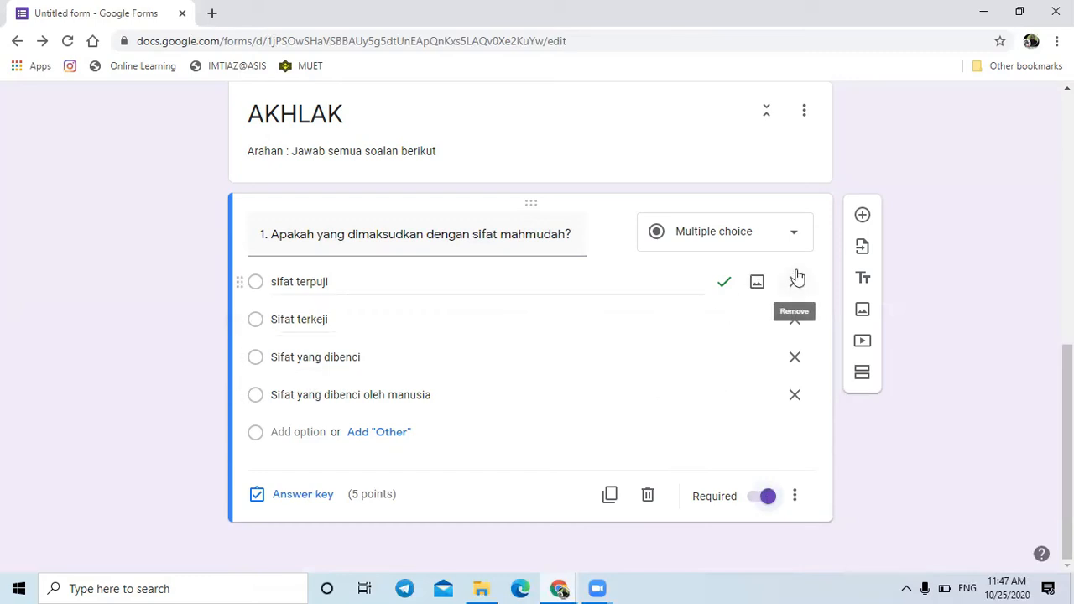
Add a multiple-choice question below question 1 with the text "2. Contoh sifat mazmumah ialah_________"
left_click(863, 218)
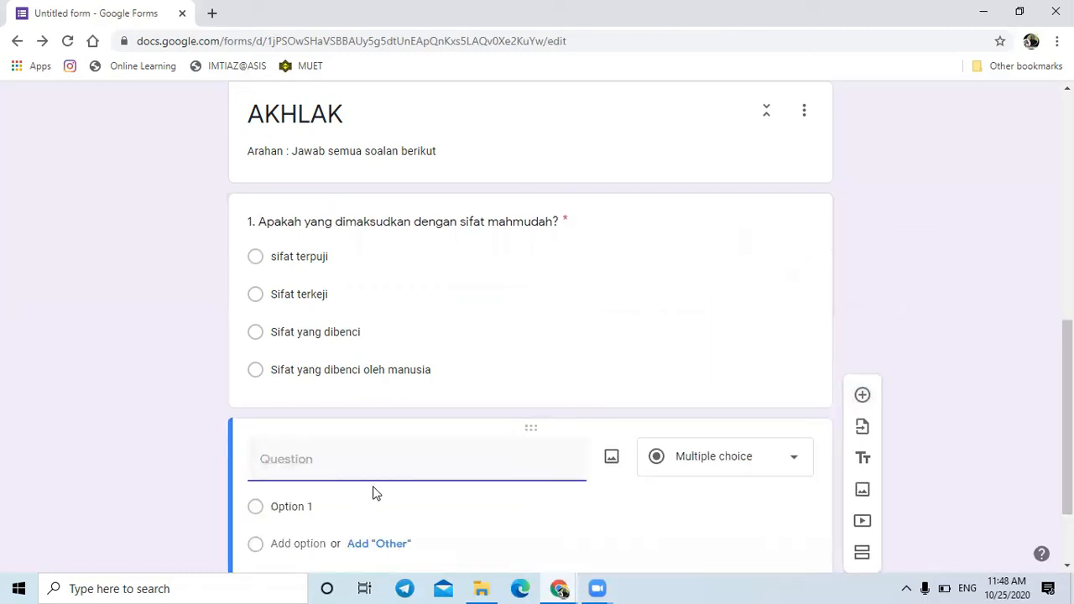
type("2")
type(". Contoh sifat ma")
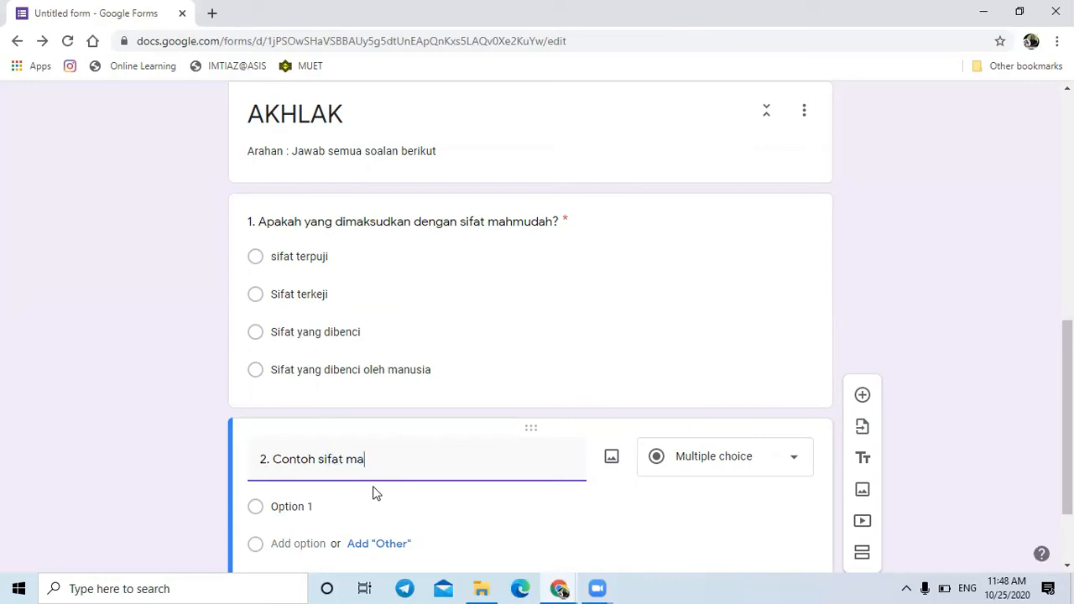
type("zmum")
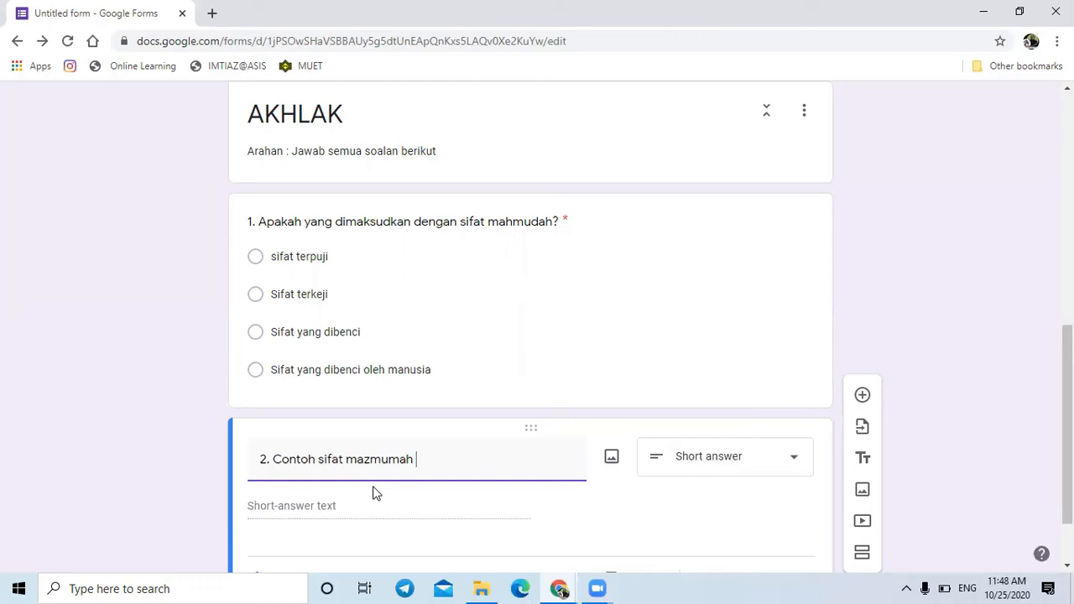
type("ah ialah")
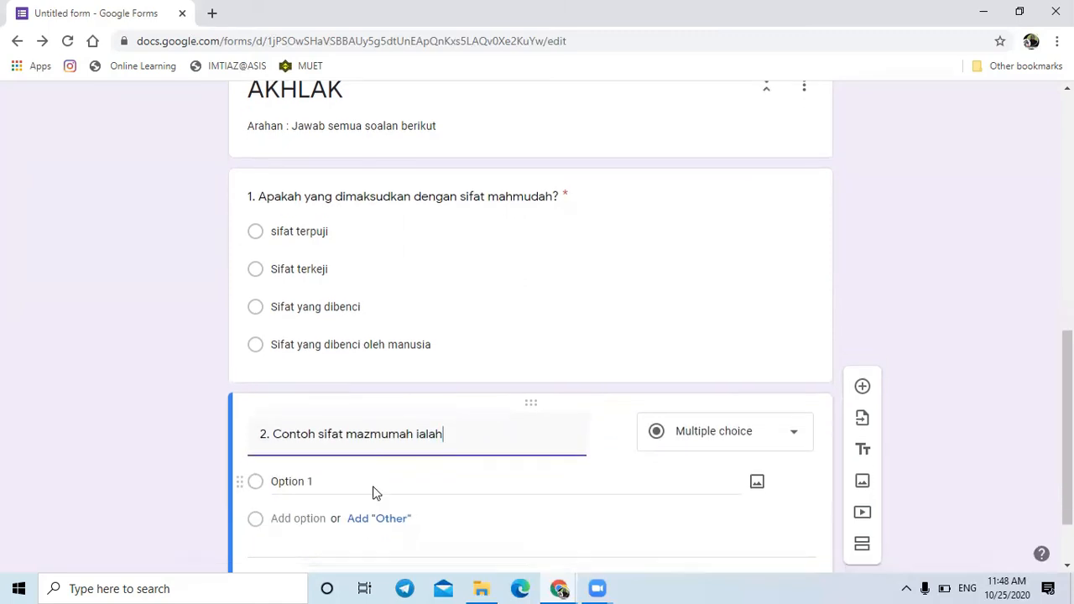
type("________")
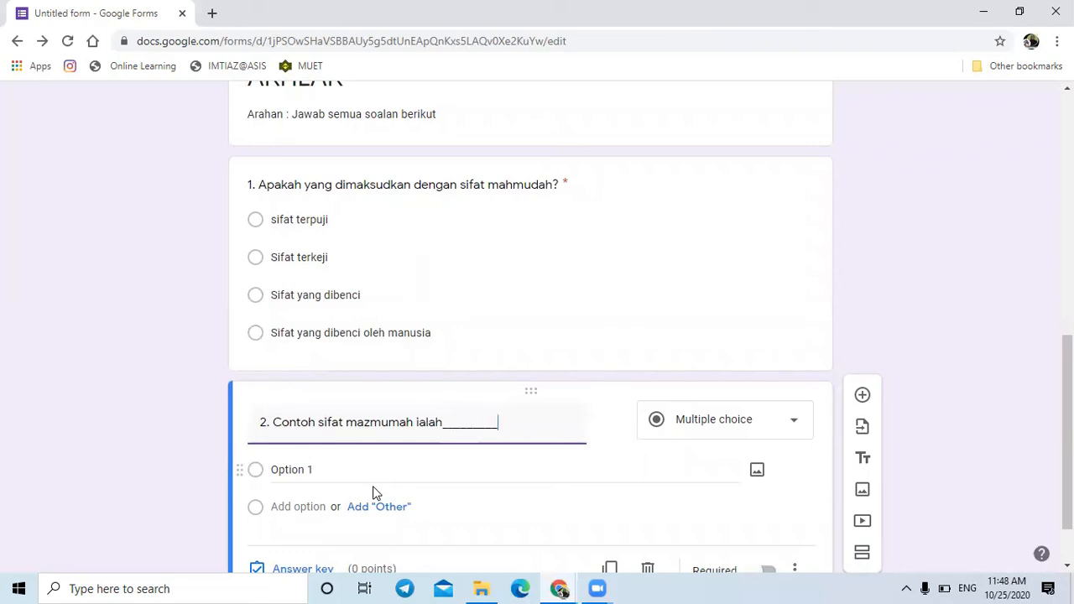
Enter "rasuah", "membantu", "menyayangi" and "amanah" as the four answer options of question 2
left_click(314, 469)
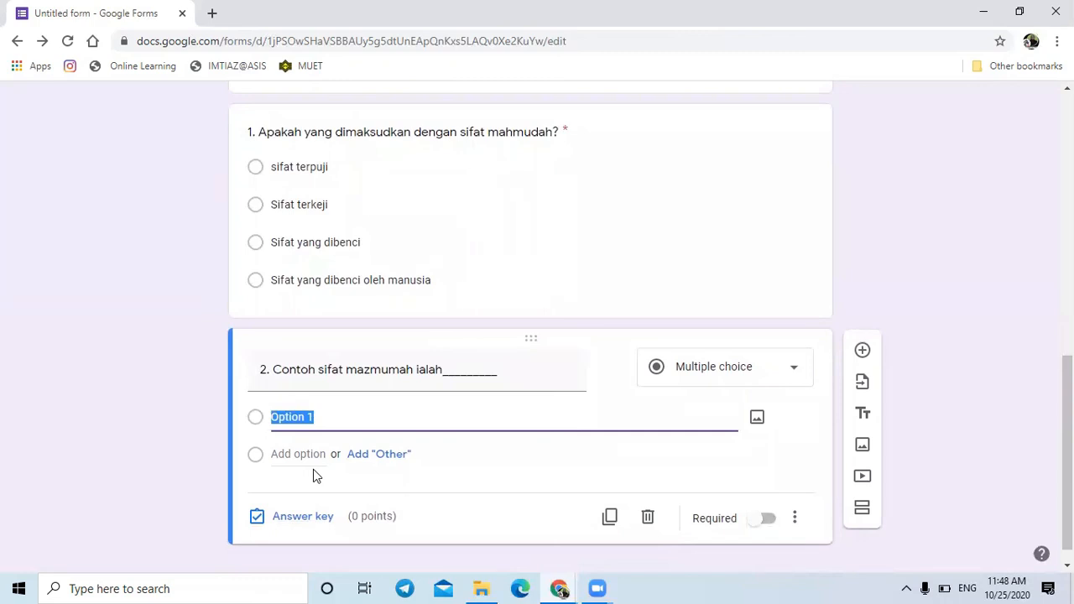
type("rasuah")
key("Return")
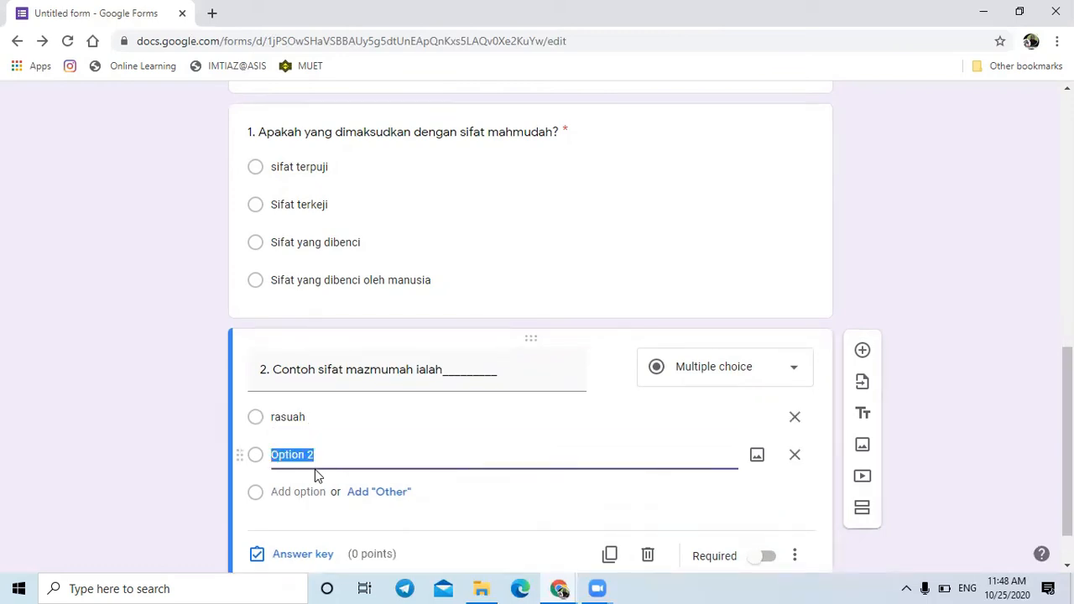
type("me")
key("Return")
type("men")
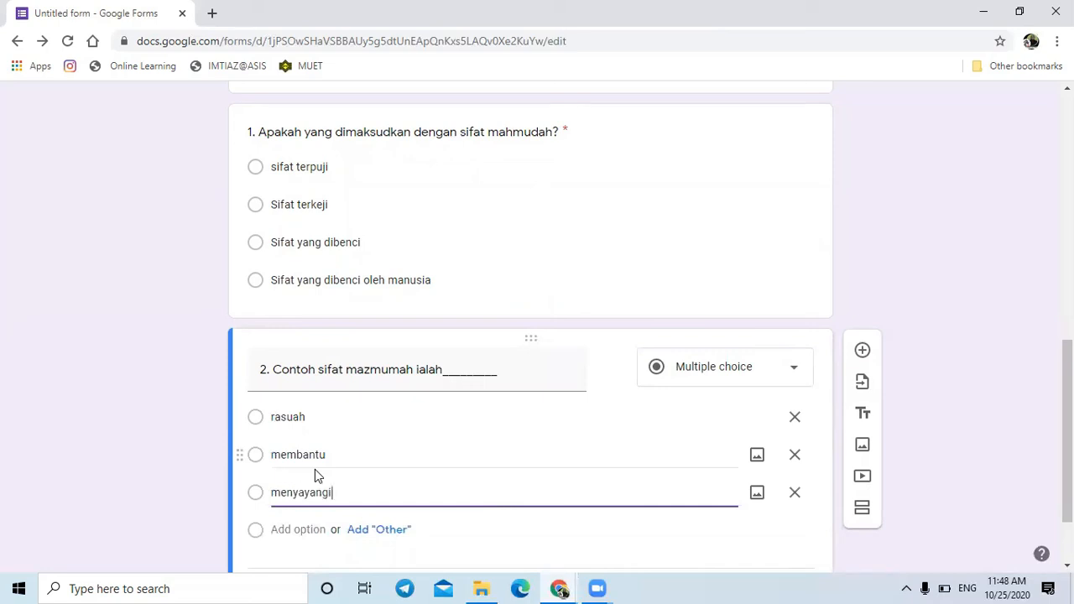
key("Return")
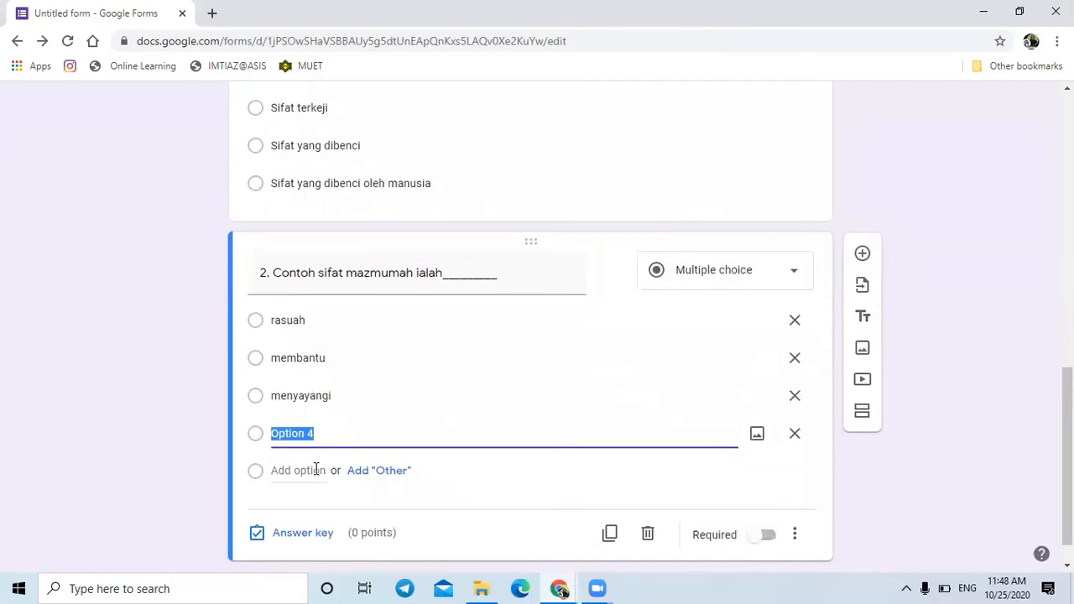
type("amanah")
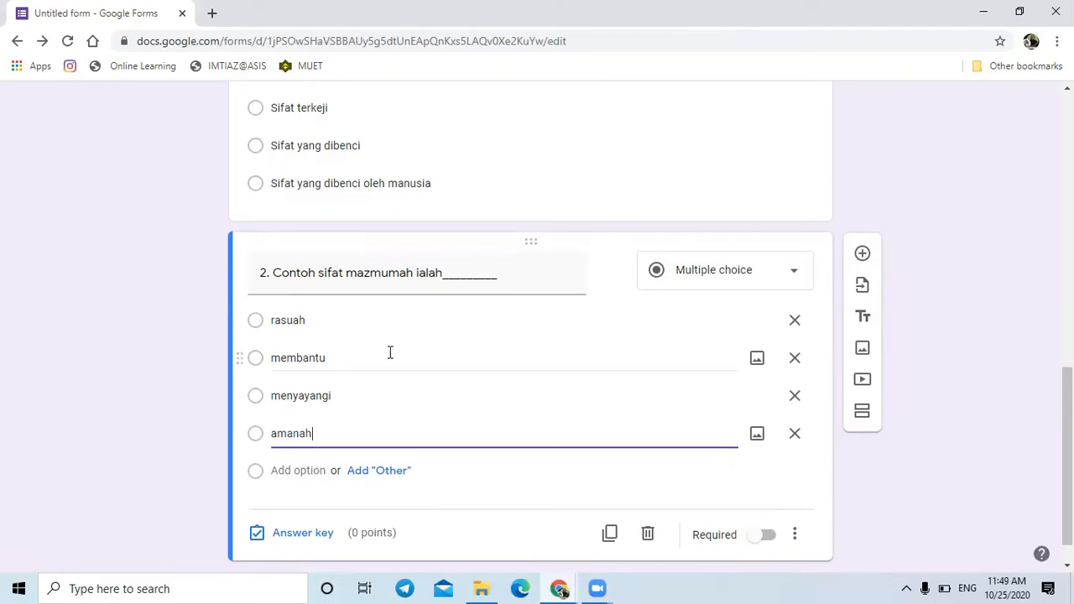
Mark "rasuah" as the correct answer in the answer key of question 2
scroll(371, 404, "down", 1)
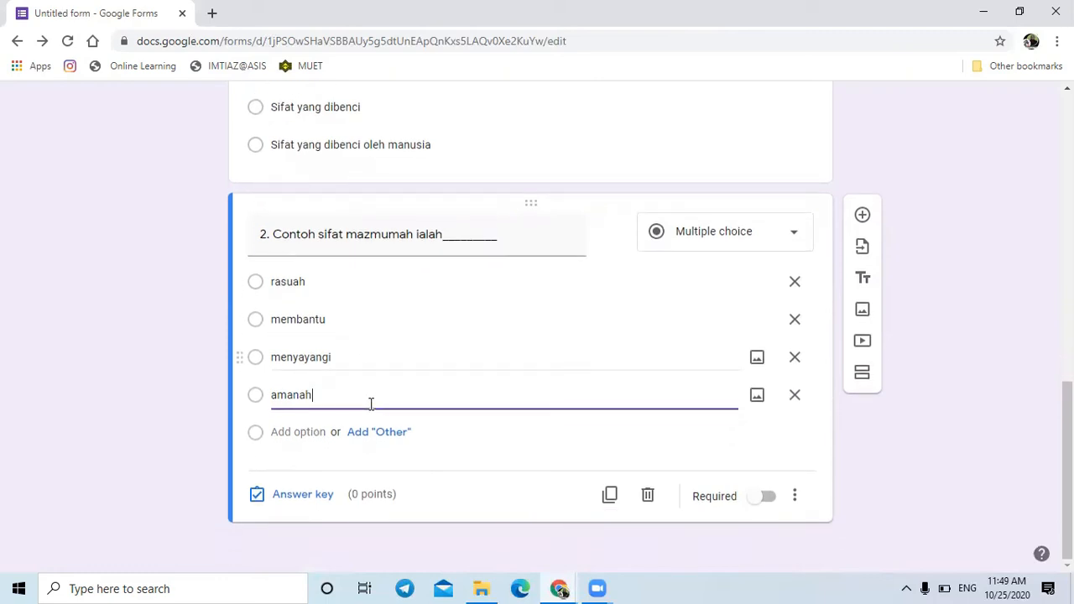
left_click(314, 497)
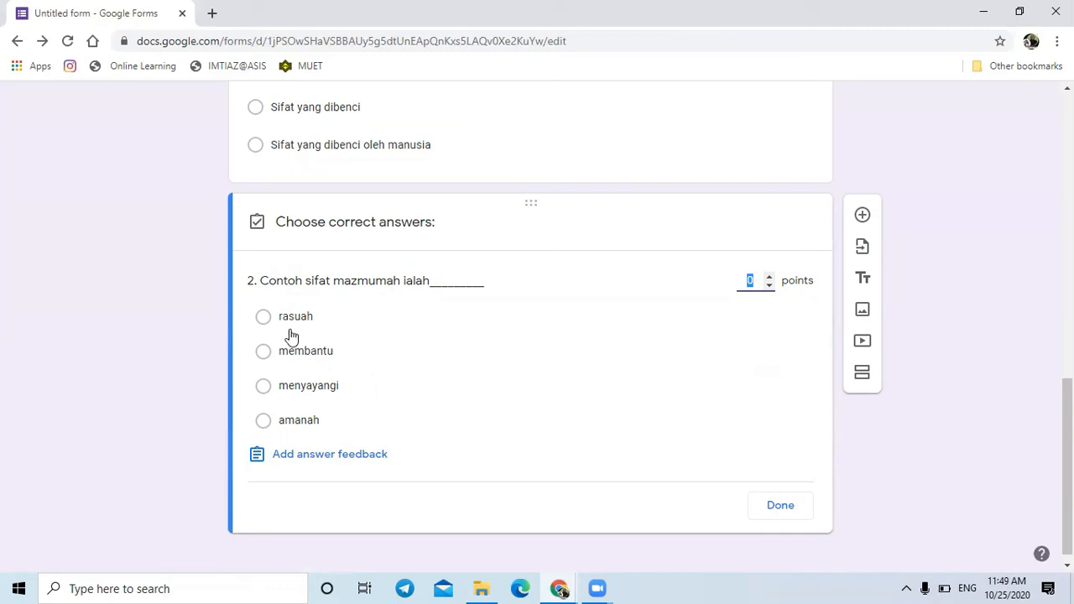
left_click(264, 318)
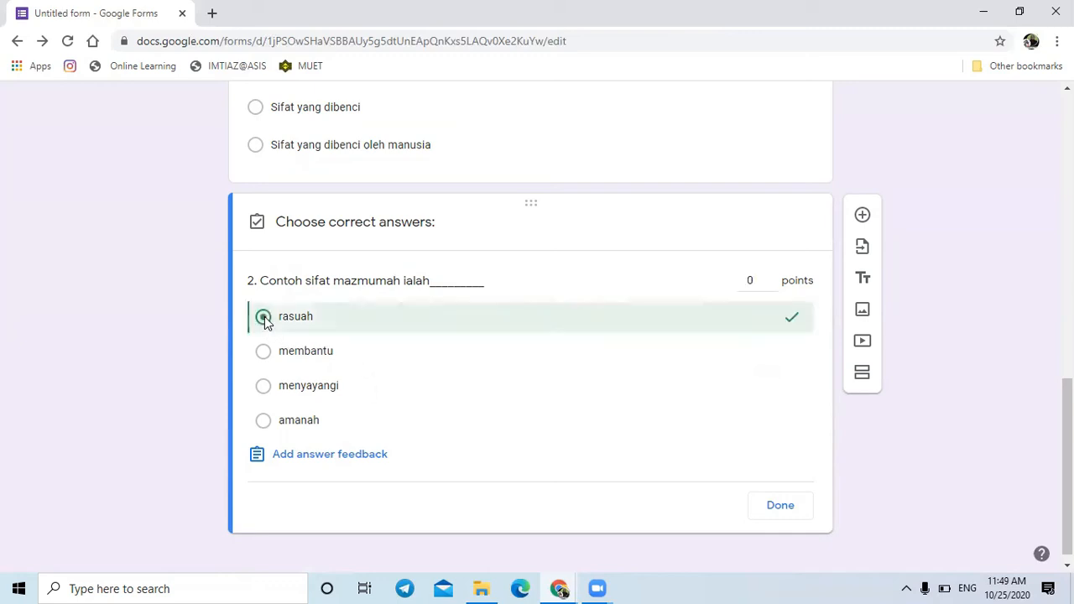
Set question 2 to be worth 5 points, close its answer key and make the question required
left_click(770, 277)
left_click(770, 277)
left_click(770, 277)
left_click(770, 278)
left_click(770, 278)
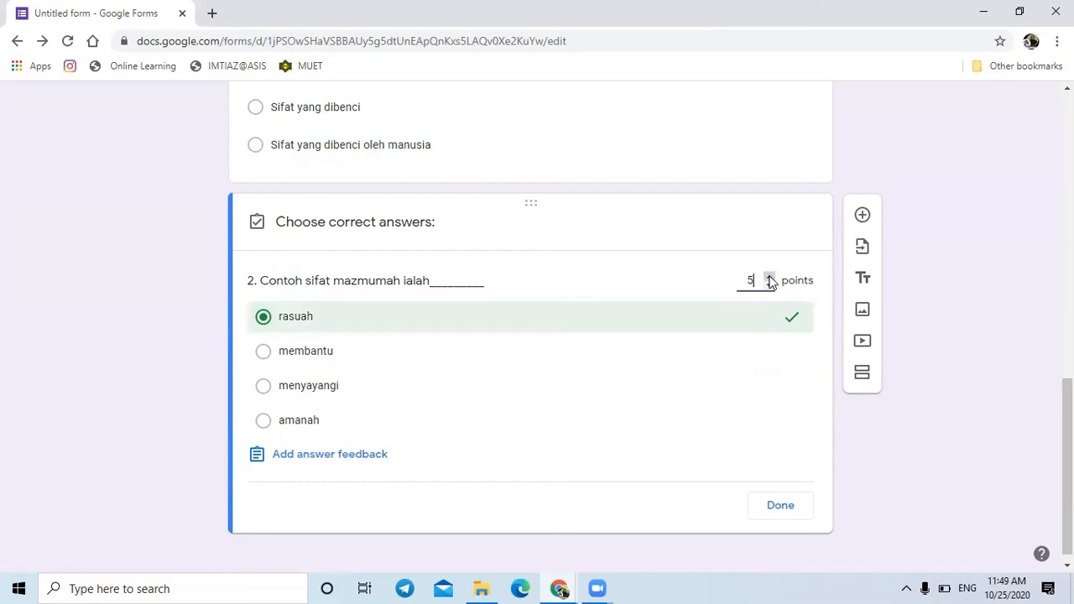
left_click(778, 506)
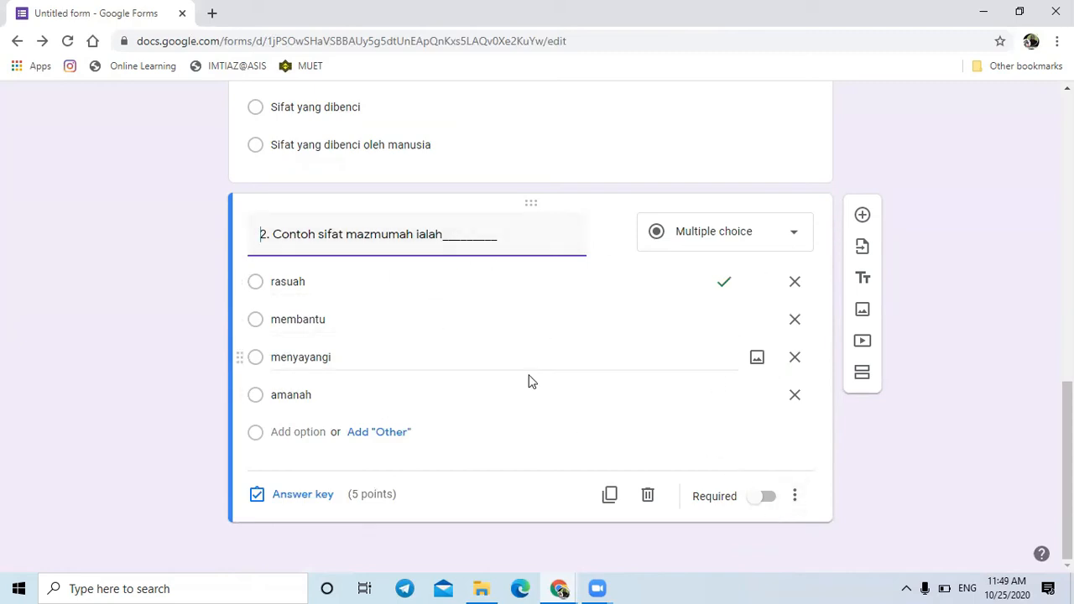
left_click(767, 497)
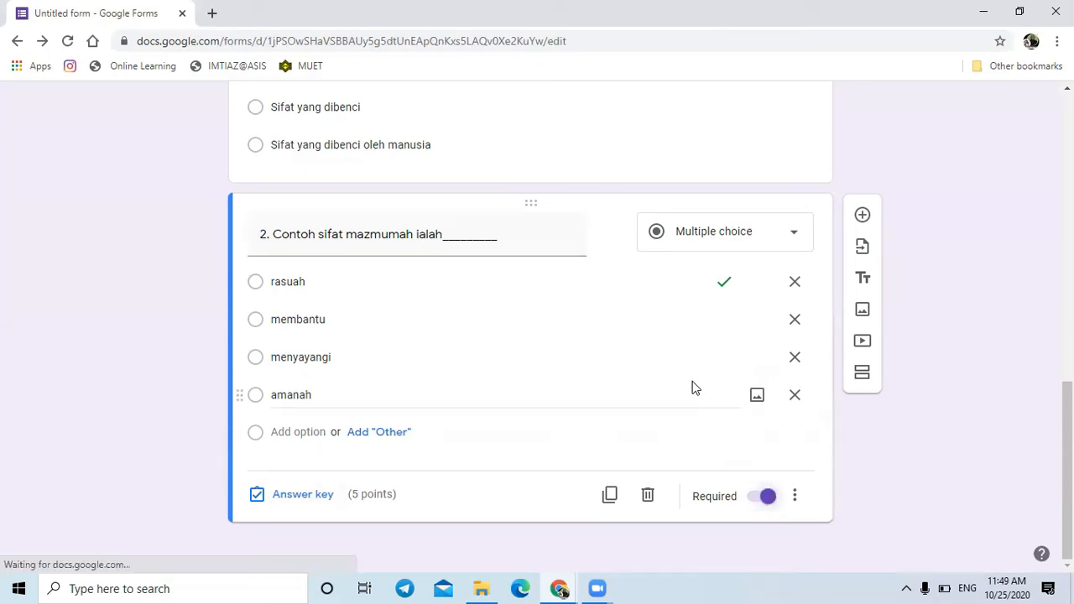
Review both sections of the form, from the title and the name and class questions through question 2
scroll(693, 386, "up", 3)
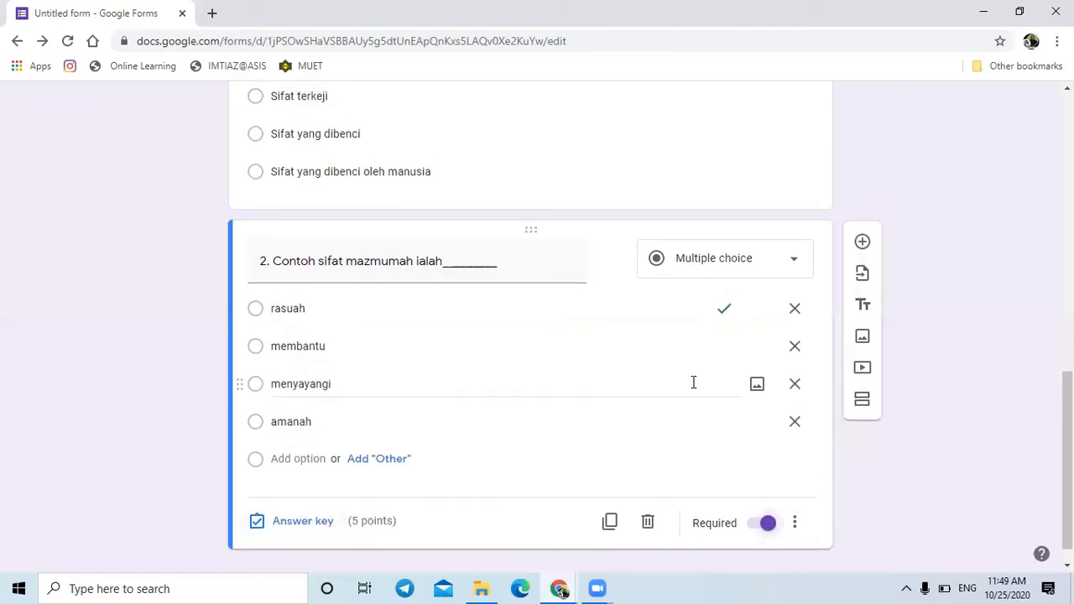
scroll(693, 382, "up", 7)
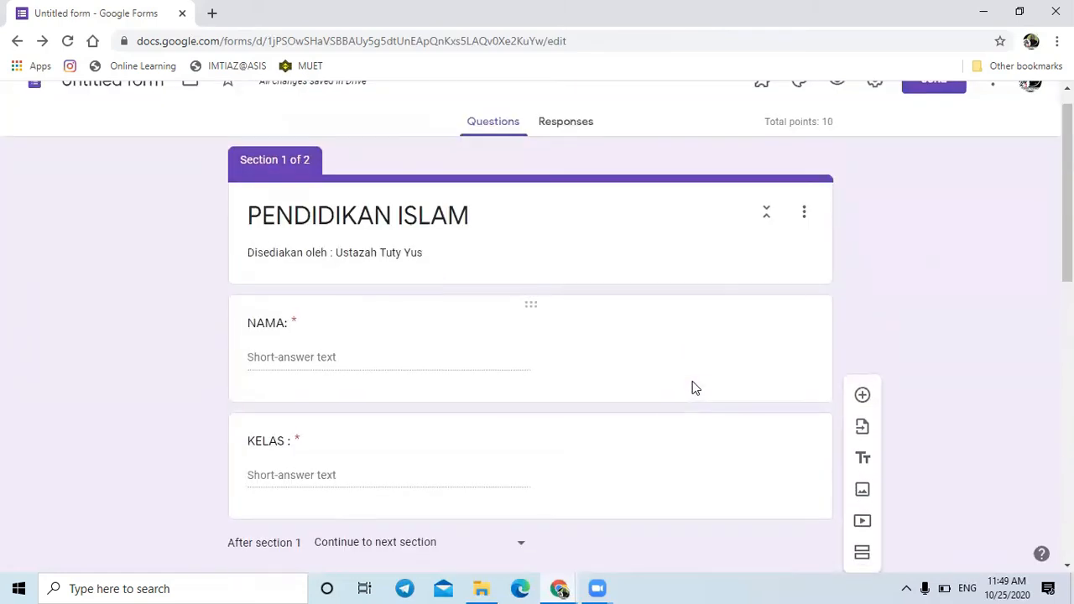
scroll(693, 387, "down", 5)
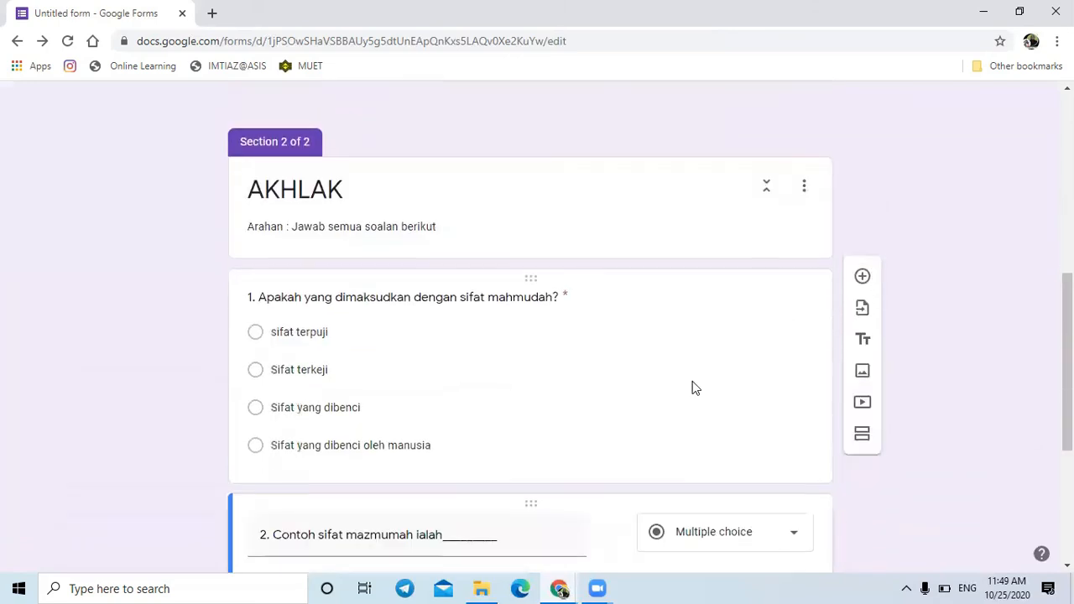
scroll(693, 387, "down", 2)
scroll(693, 387, "down", 2)
scroll(693, 387, "up", 2)
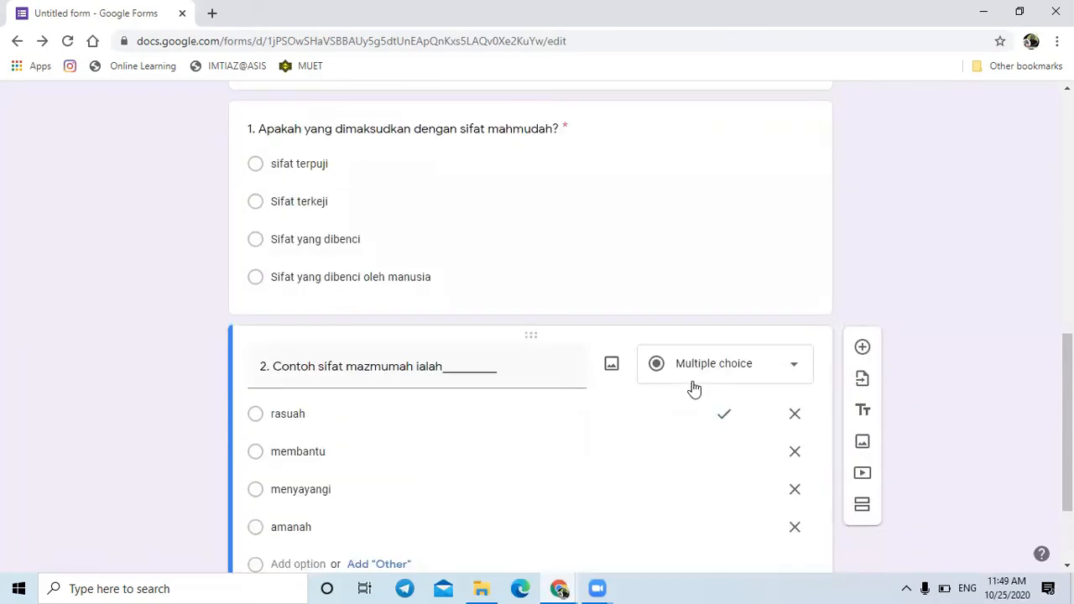
scroll(692, 387, "up", 7)
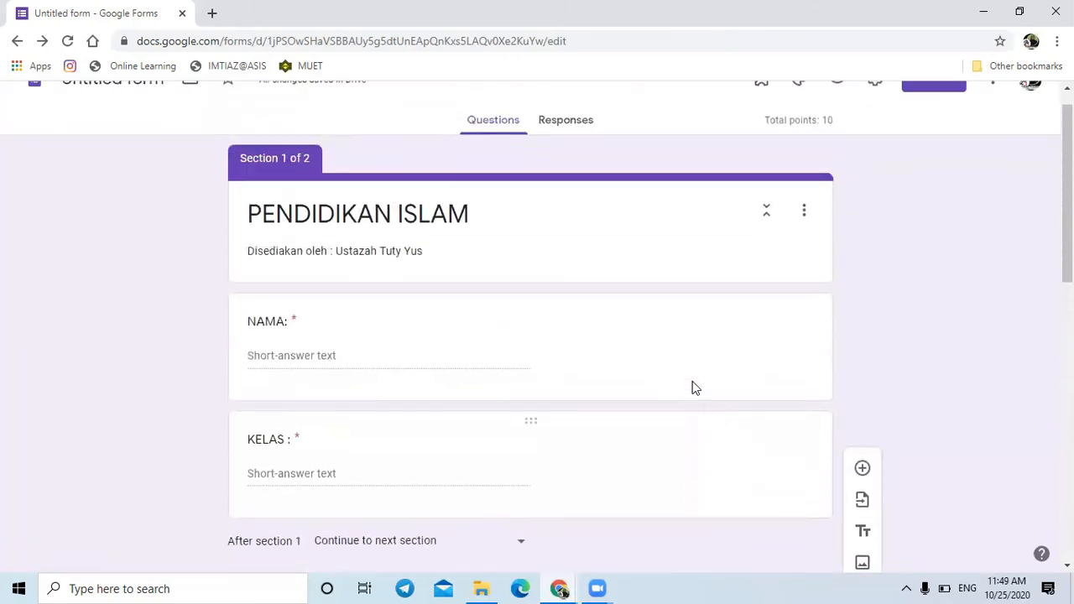
scroll(693, 386, "up", 1)
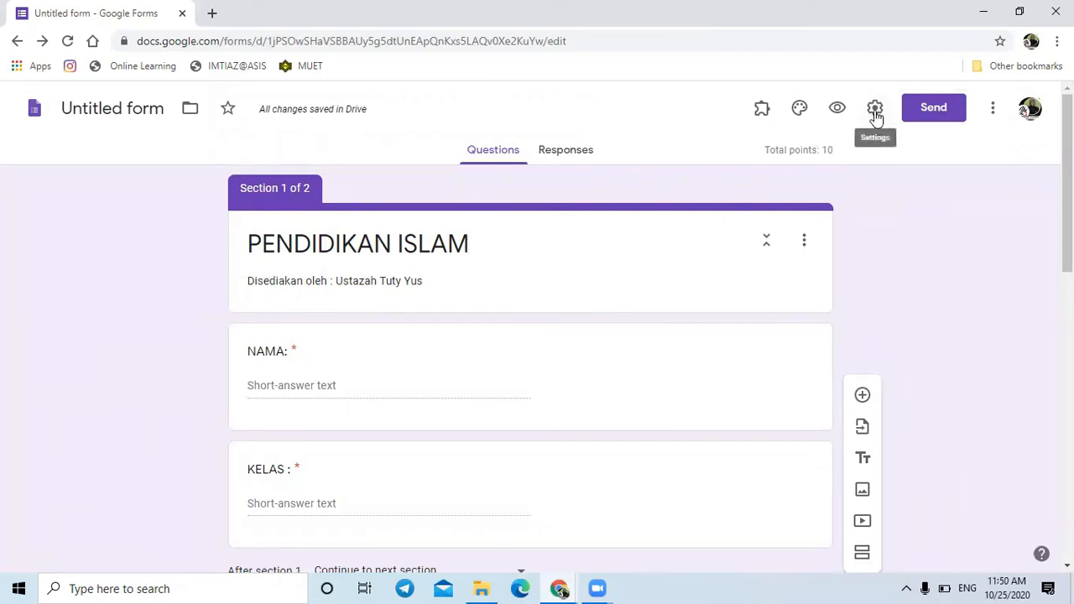
Set the form's header image to the open book with heart-shaped pages from the Work and School themes
left_click(800, 123)
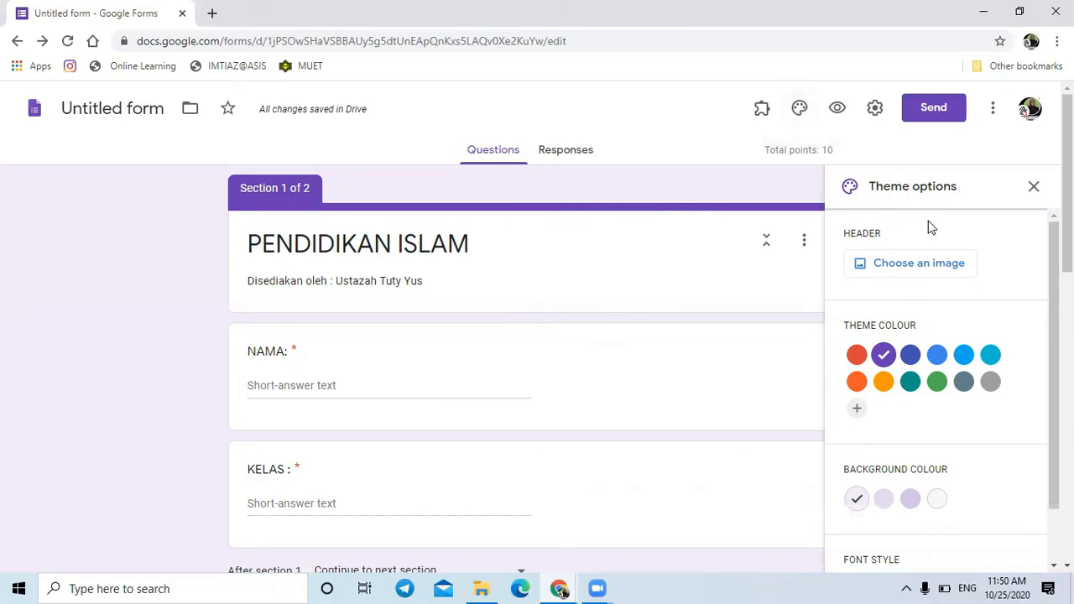
left_click(912, 274)
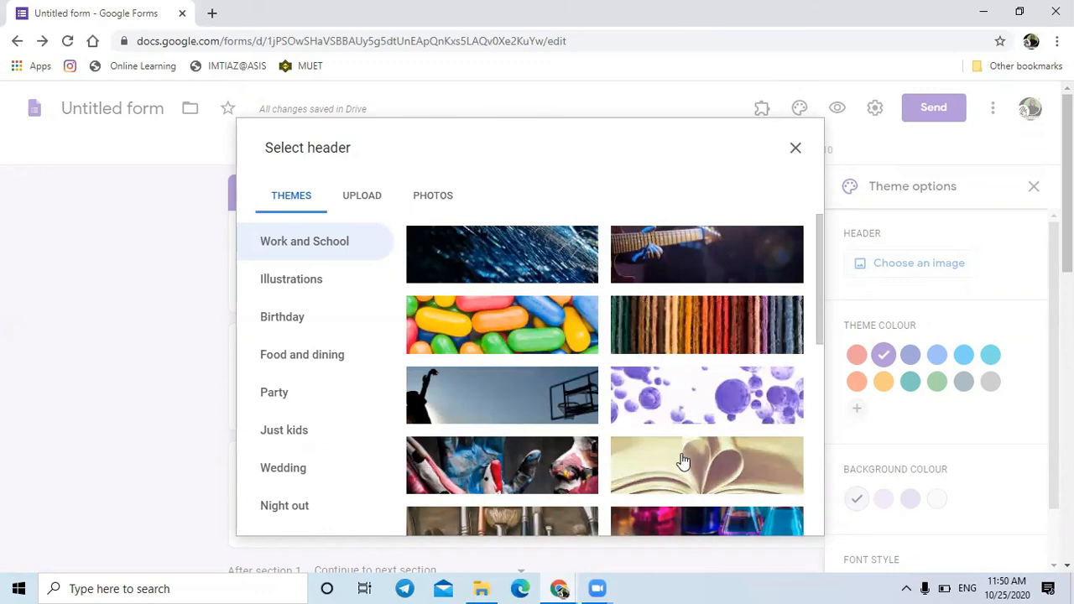
scroll(683, 461, "down", 1)
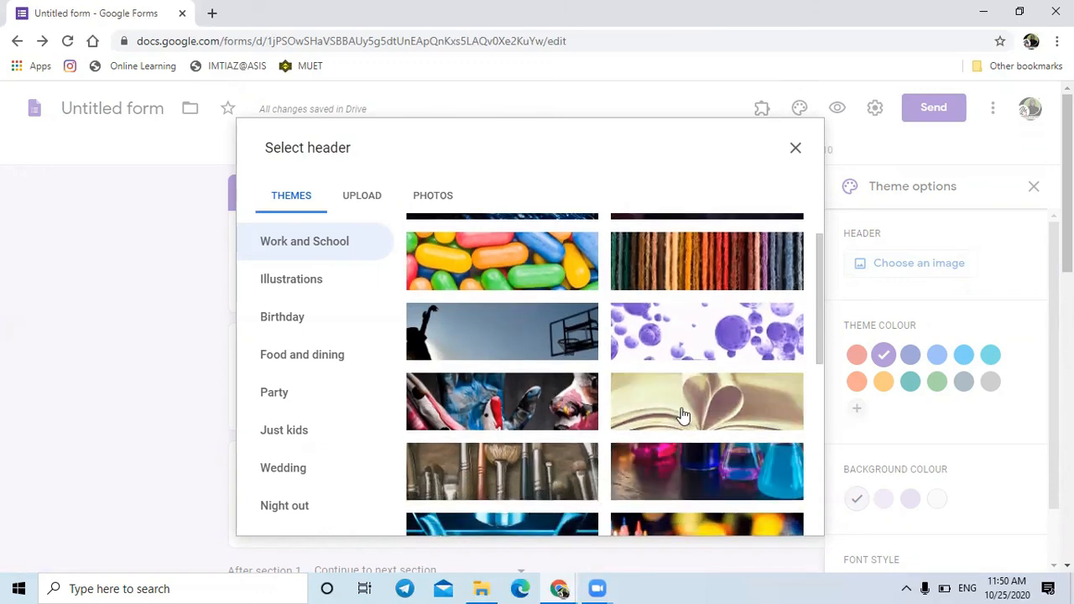
left_click(683, 414)
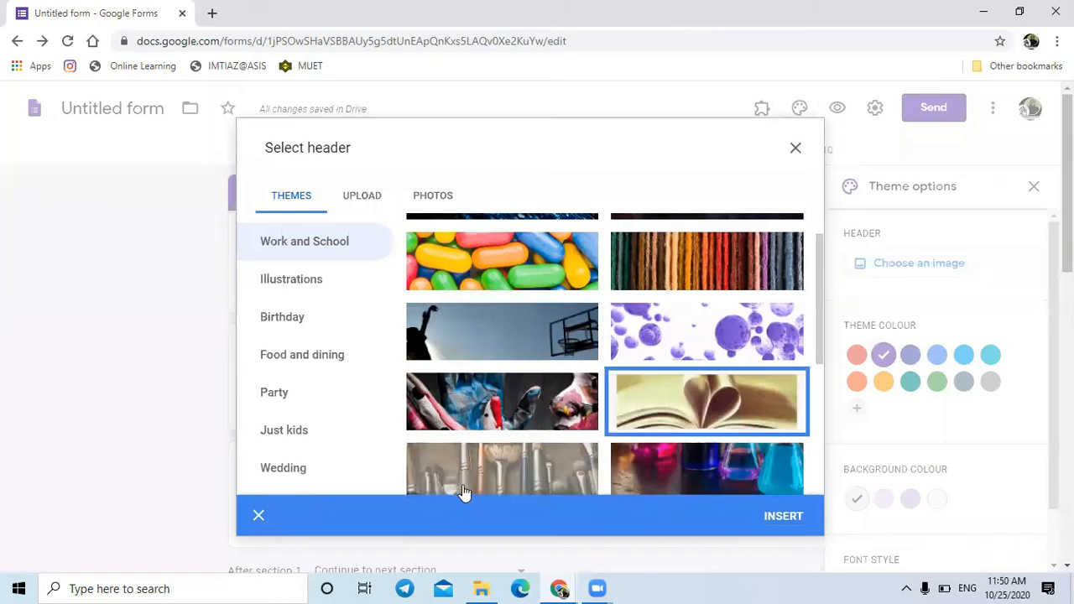
left_click(789, 517)
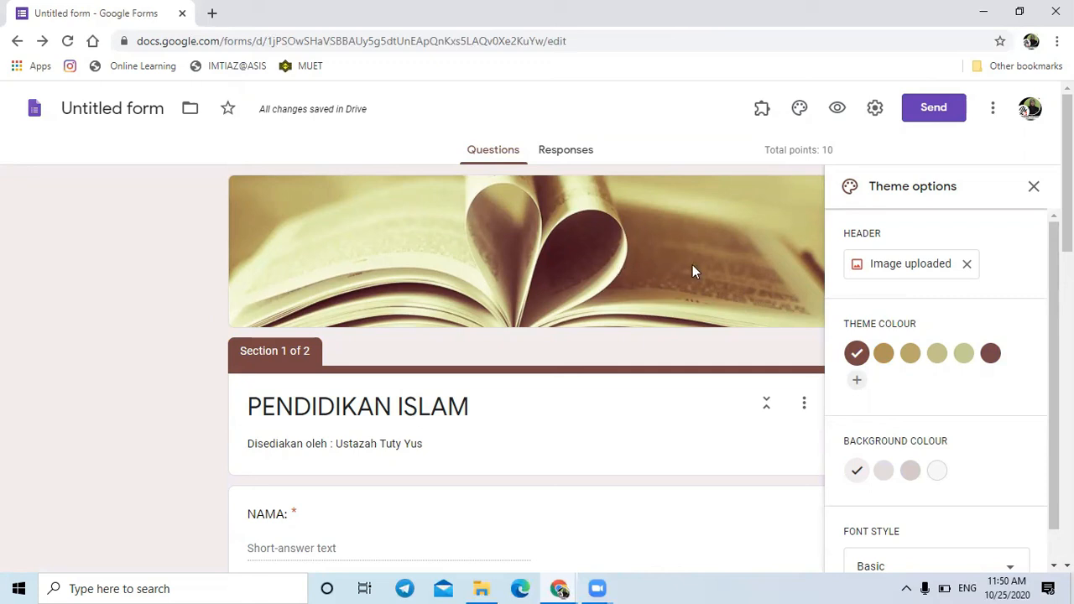
Look through the theme colour, background colour and font style options, choose the Basic font style and close the theme options
scroll(717, 271, "down", 1)
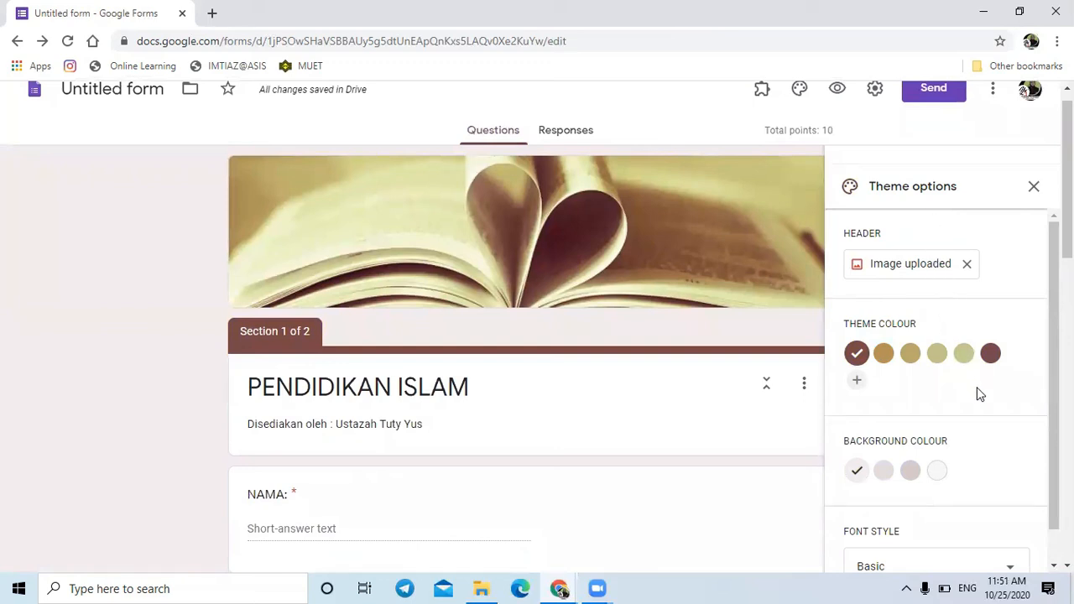
scroll(984, 418, "down", 1)
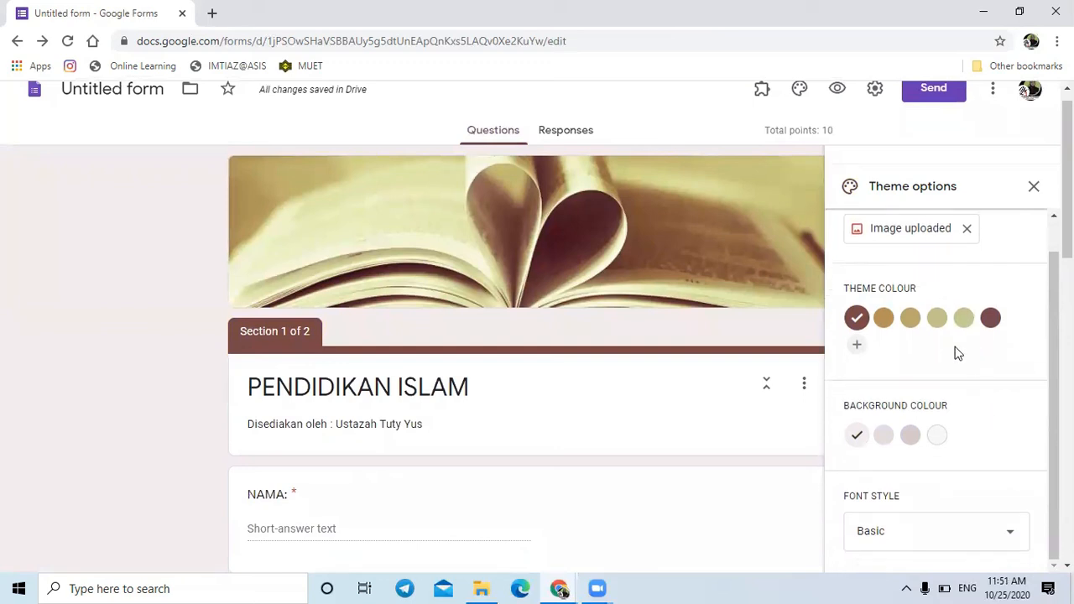
scroll(977, 419, "down", 1)
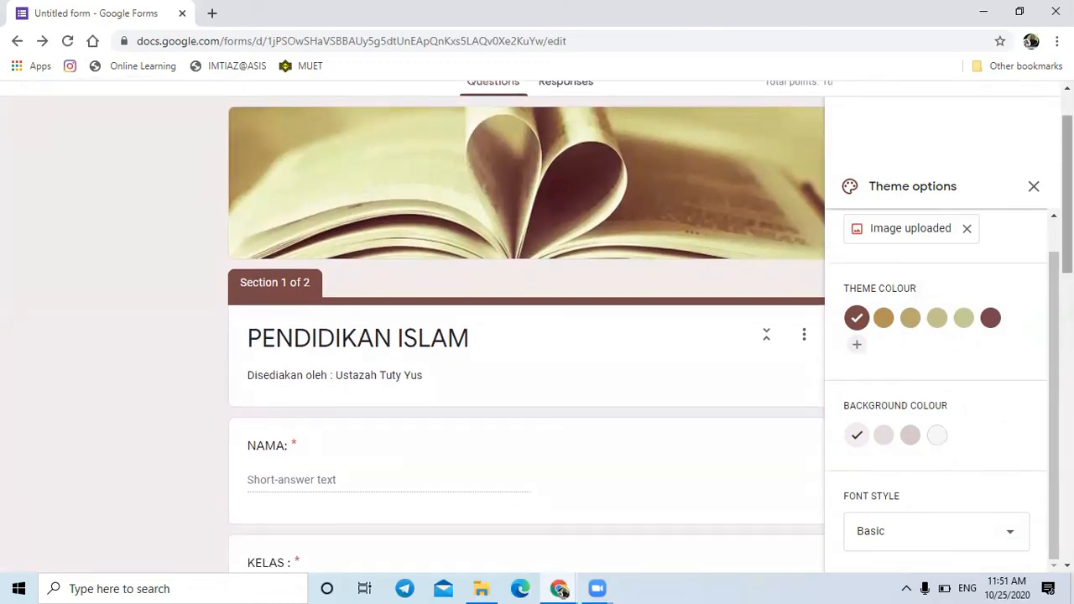
scroll(995, 445, "down", 3)
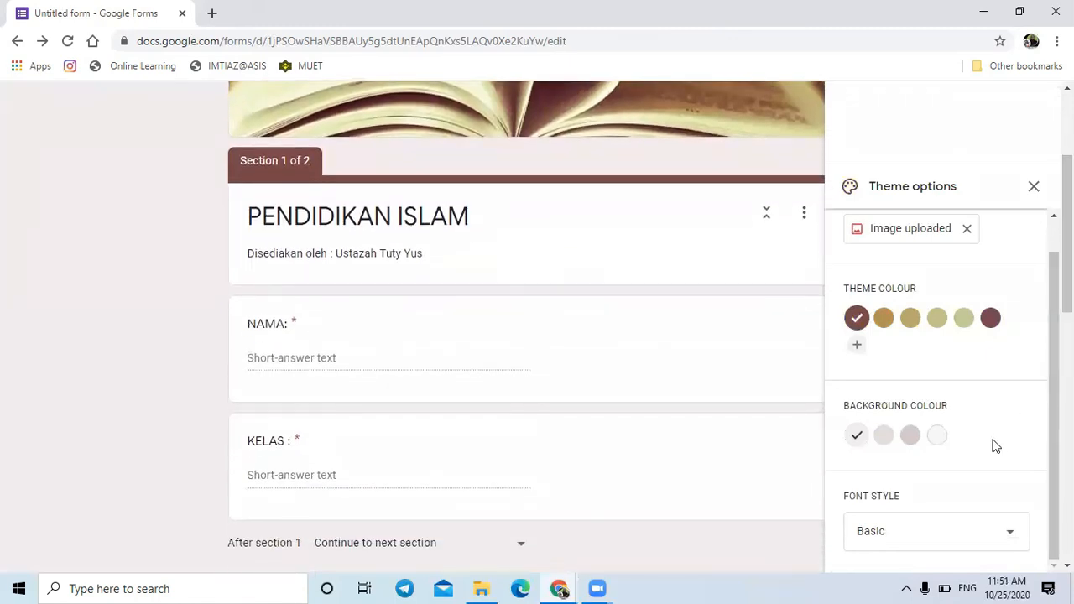
scroll(995, 445, "down", 2)
scroll(993, 445, "up", 1)
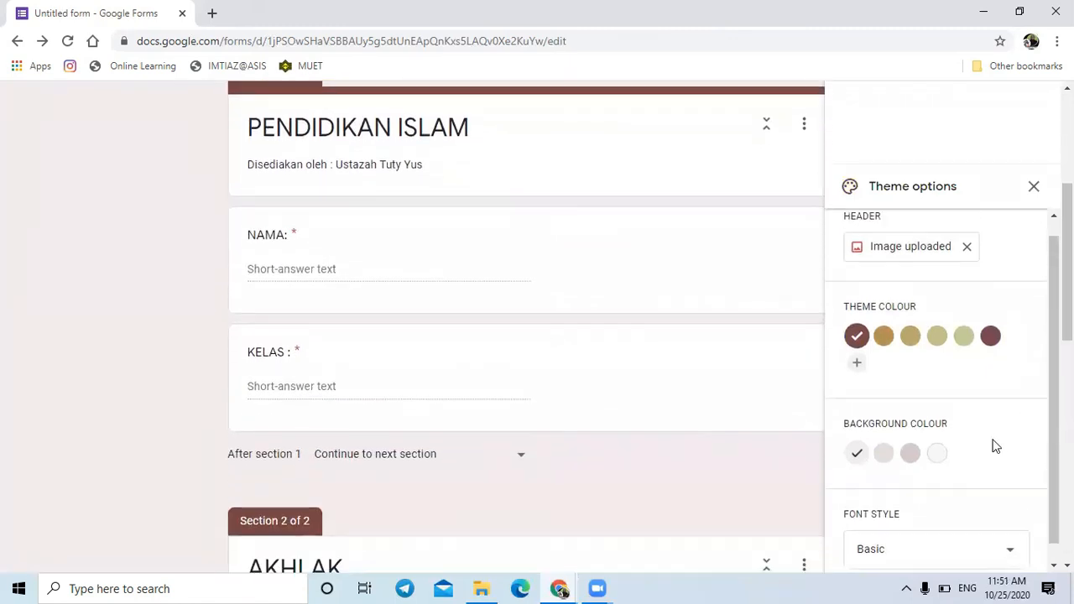
scroll(993, 445, "down", 1)
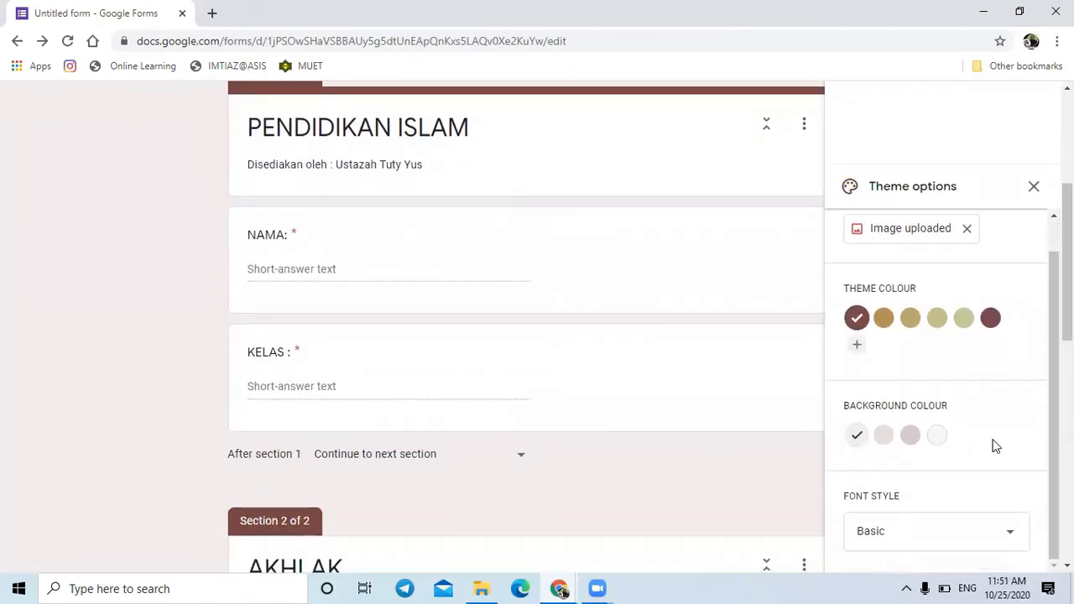
left_click(1007, 538)
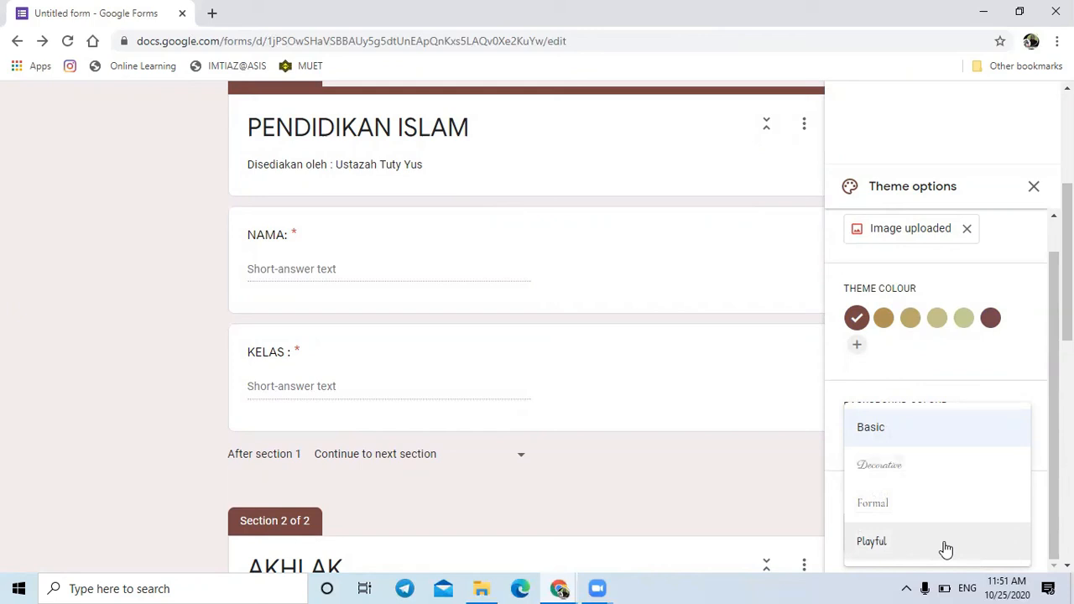
left_click(936, 427)
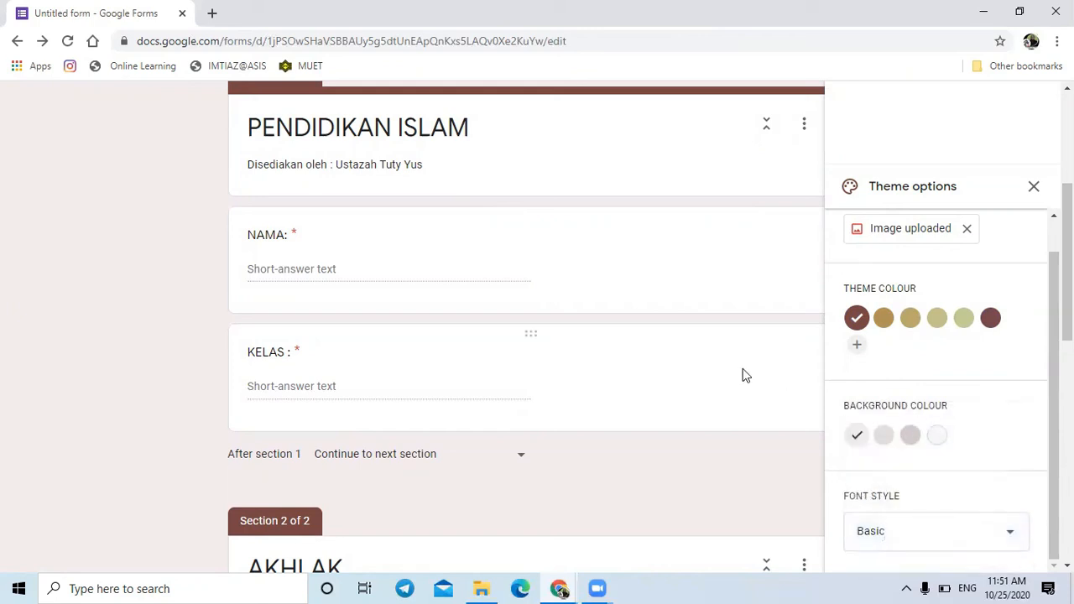
left_click(1034, 187)
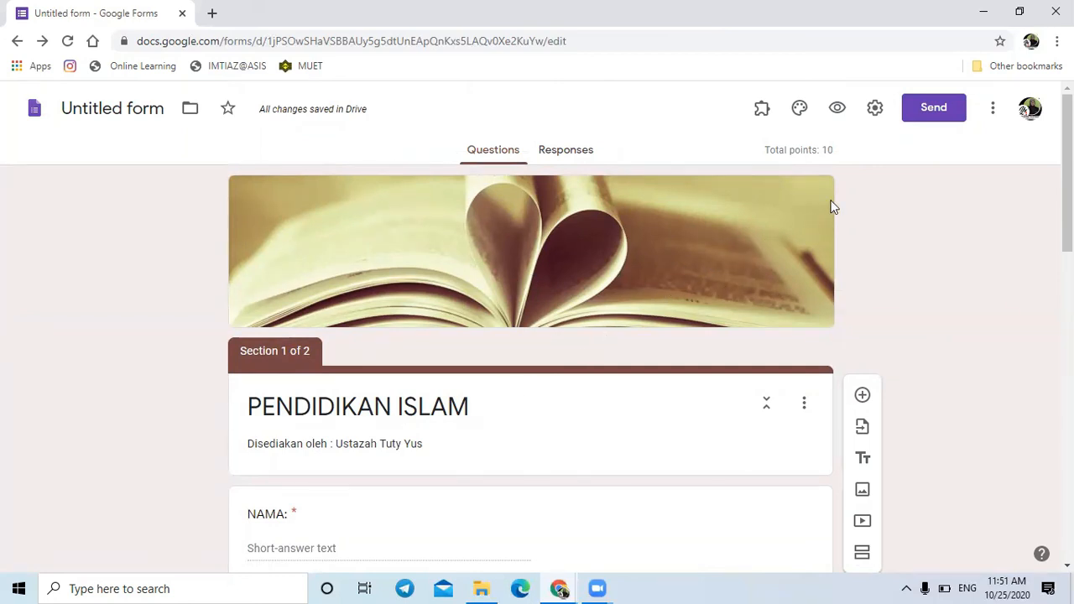
Preview the form as a respondent and look over its first page with the header image and the name and class questions
left_click(837, 110)
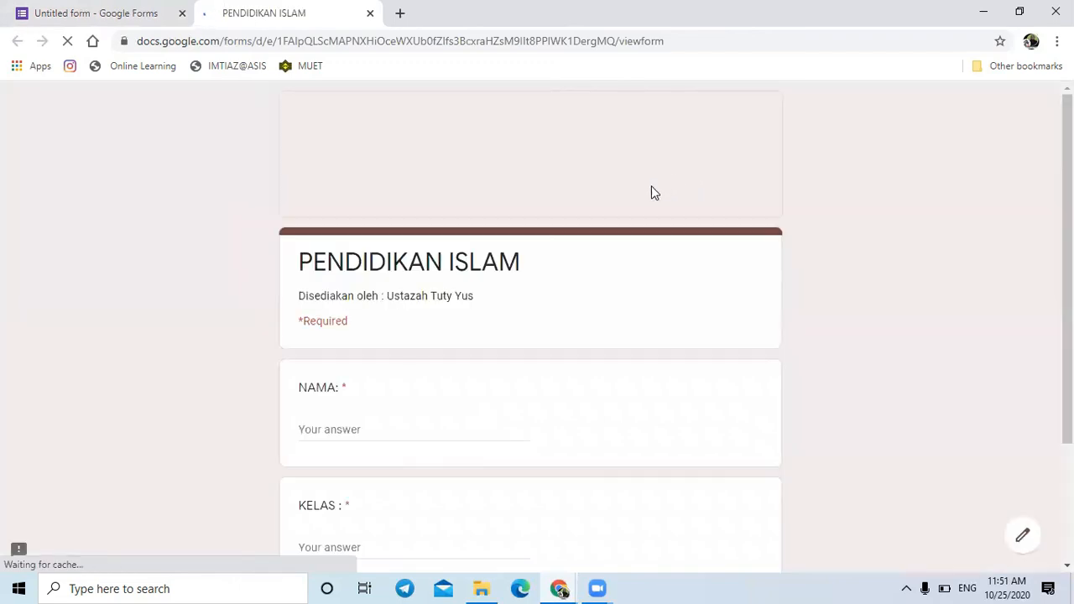
scroll(671, 315, "down", 3)
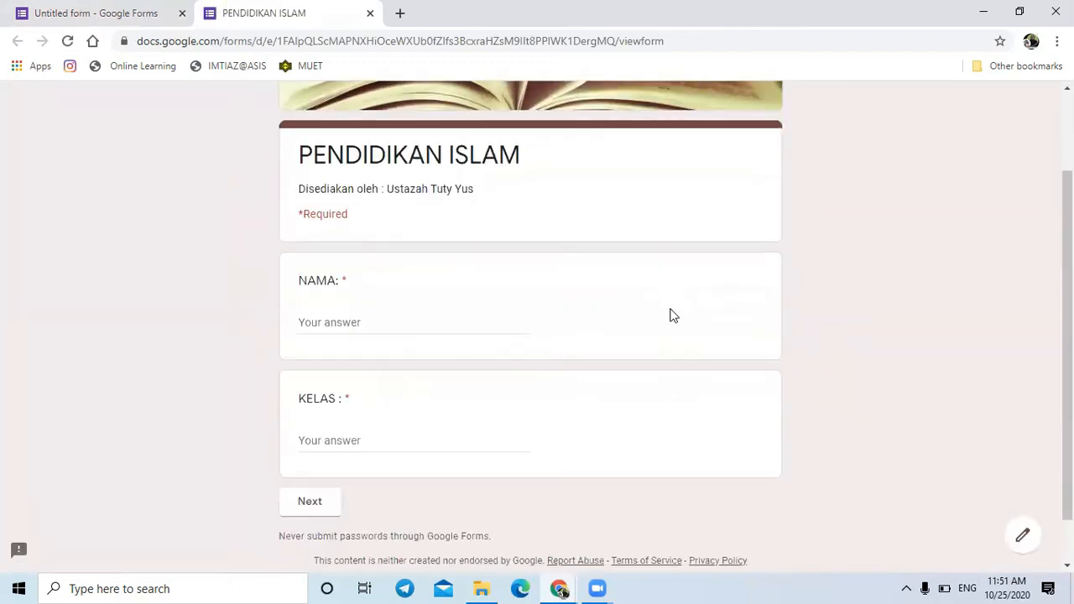
scroll(671, 316, "up", 2)
scroll(671, 316, "down", 2)
scroll(671, 315, "up", 2)
scroll(671, 316, "down", 2)
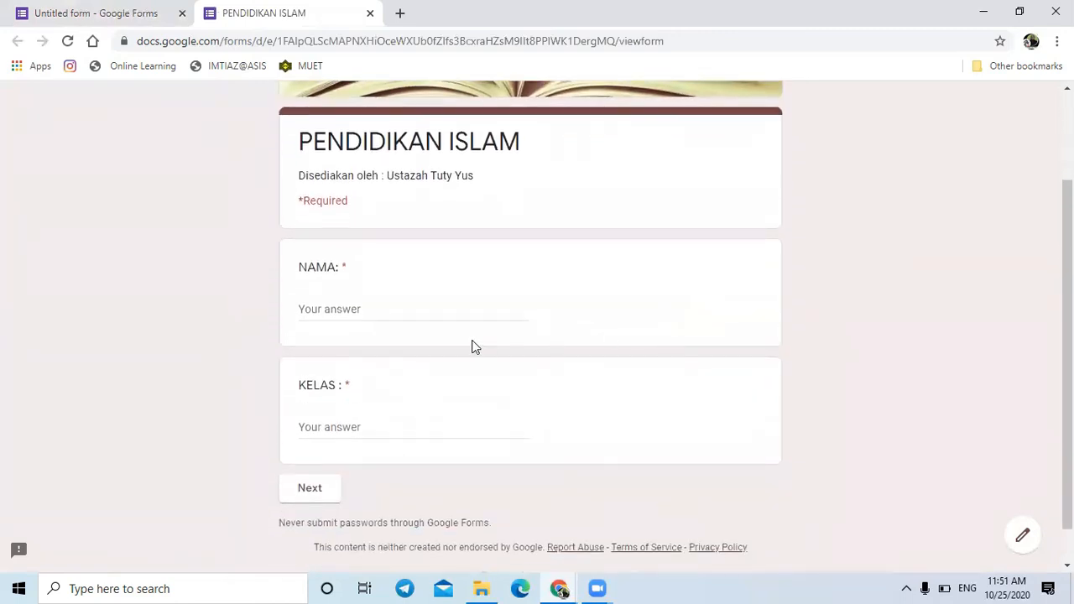
Fill in the respondent's name, enter "1 melati" as the class and continue to the AKHLAK section of the preview
left_click(388, 310)
type("r")
key("BackSpace")
type("R")
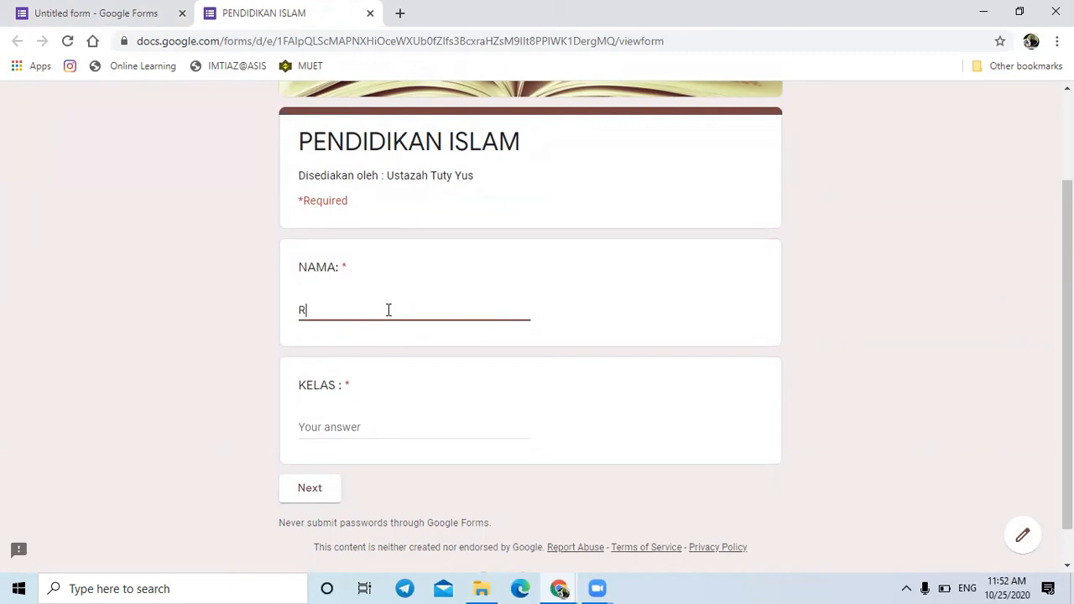
type("ostam")
left_click(384, 427)
type("1 ")
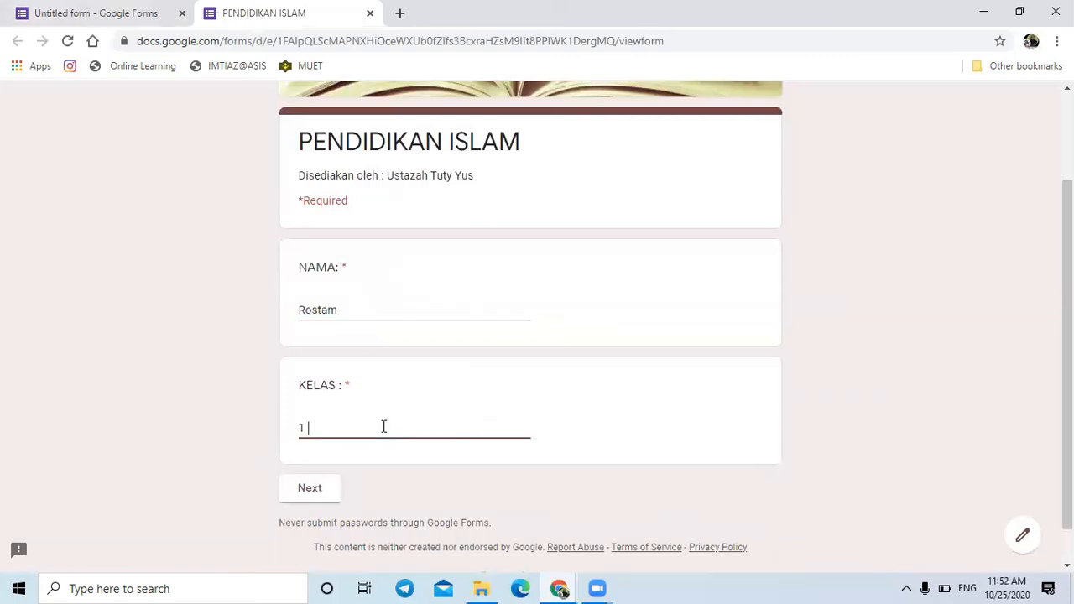
type("ba")
key("BackSpace")
type("melati")
left_click(310, 489)
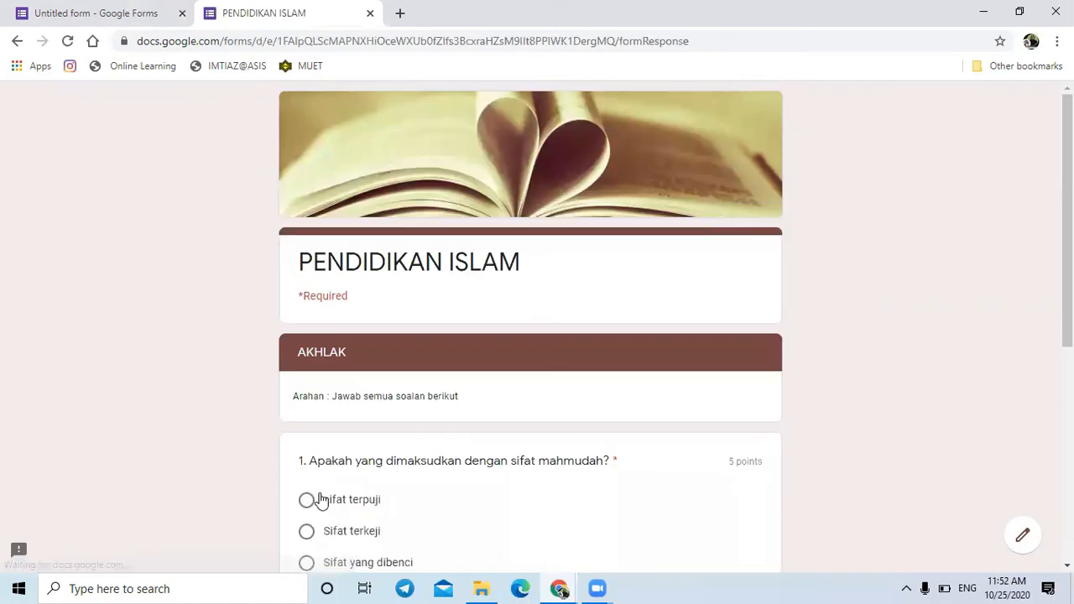
Answer question 1 with "Sifat terkeji" and question 2 with "rasuah", and submit the test response
scroll(606, 432, "down", 3)
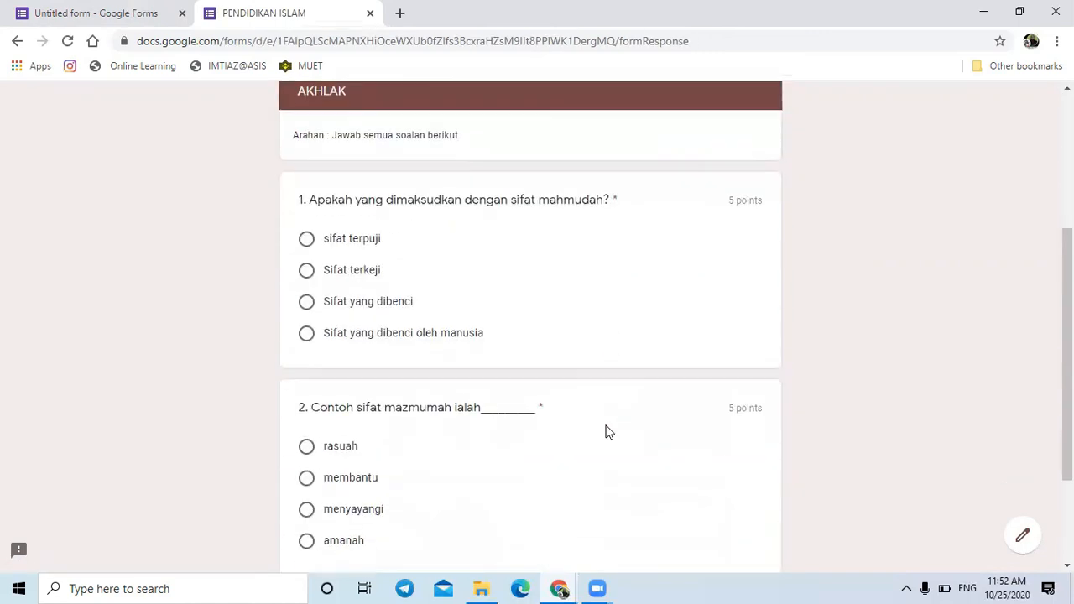
scroll(608, 431, "down", 2)
scroll(608, 431, "up", 3)
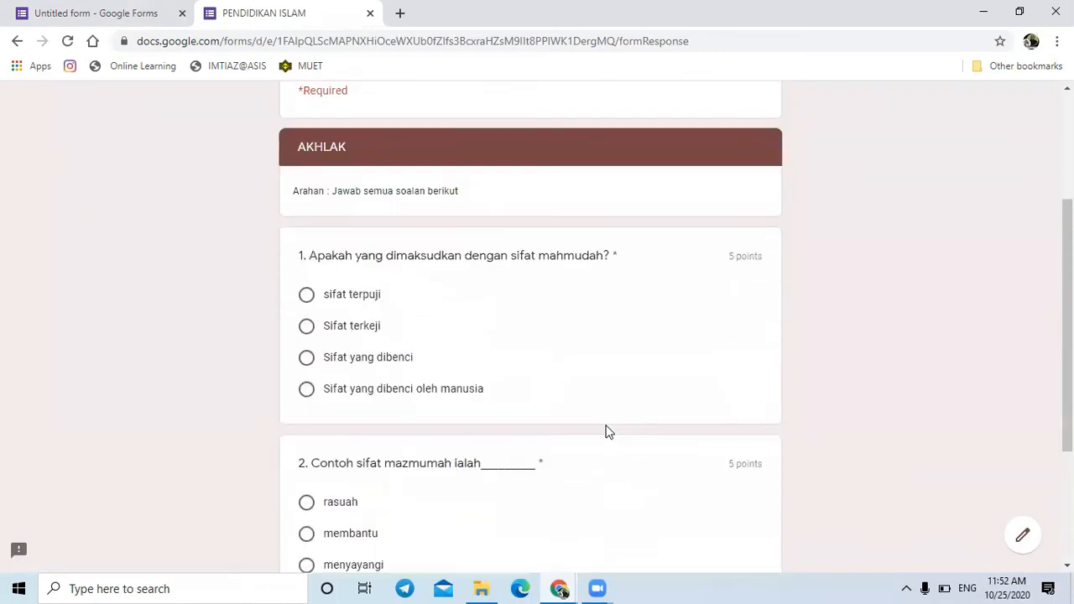
scroll(609, 431, "down", 1)
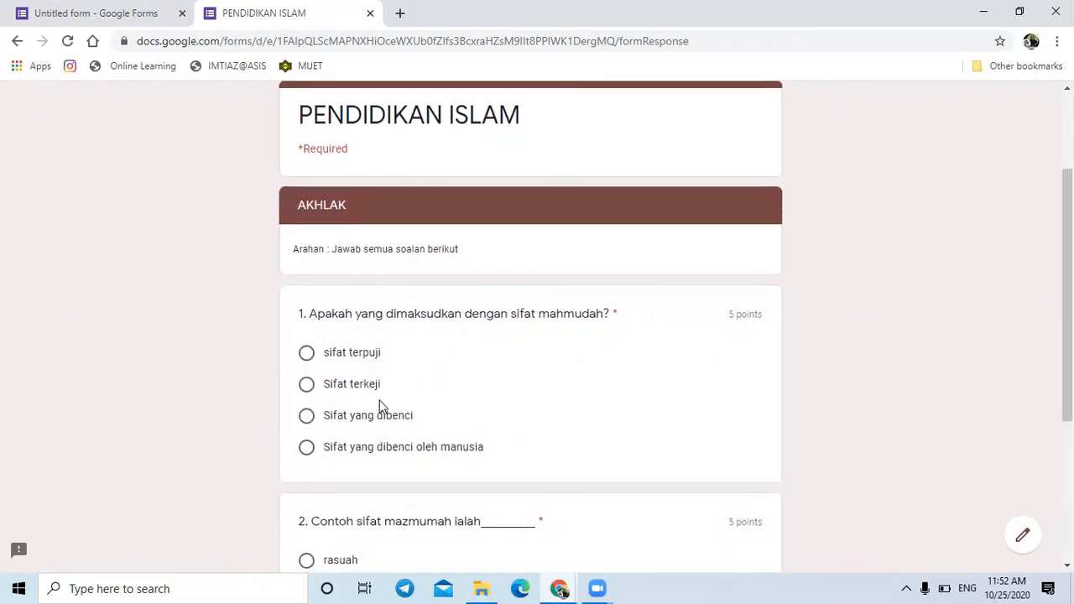
left_click(306, 385)
scroll(534, 434, "down", 2)
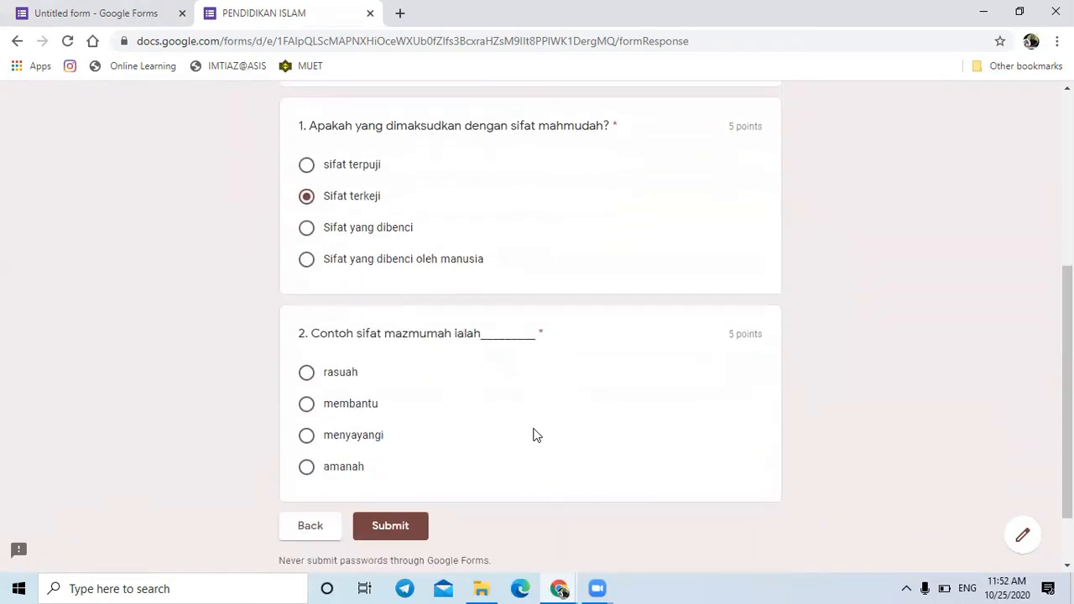
left_click(307, 379)
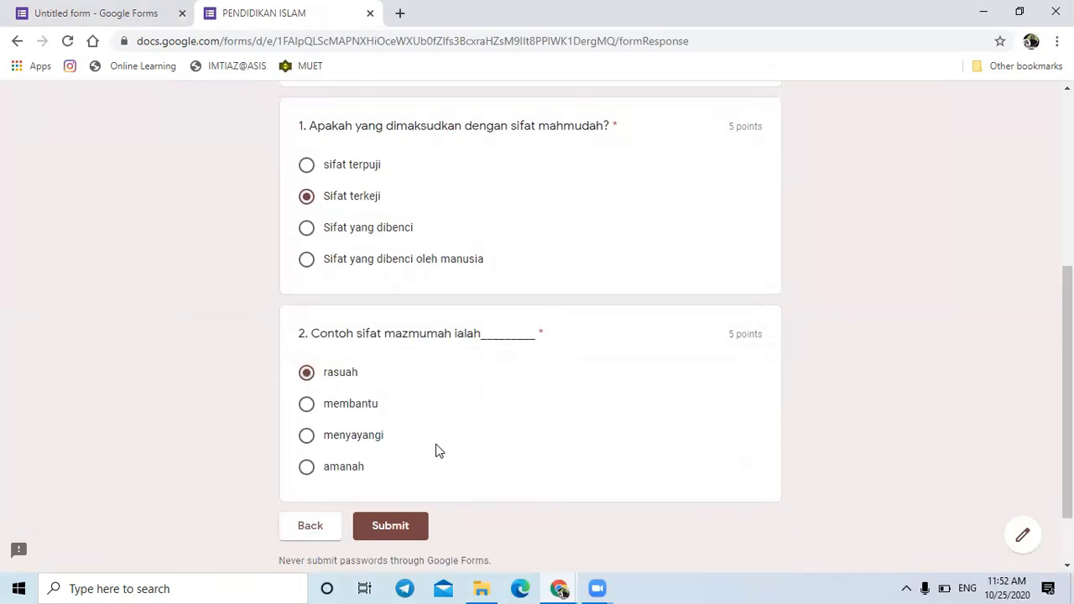
left_click(401, 527)
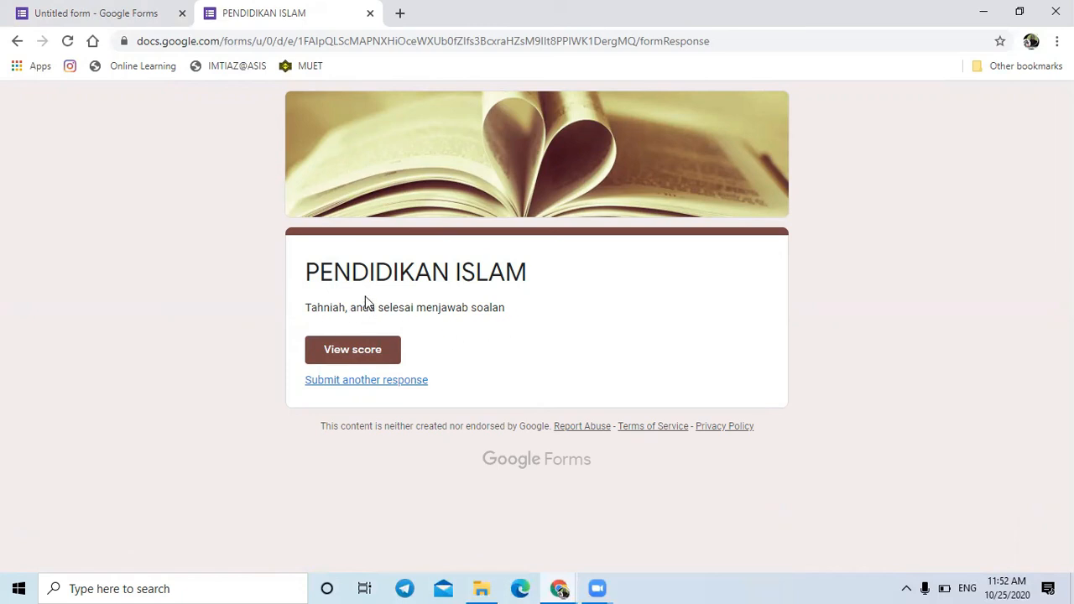
View the score of the submitted response and examine the total points, the marking of each question and the correct answer shown
left_click(335, 359)
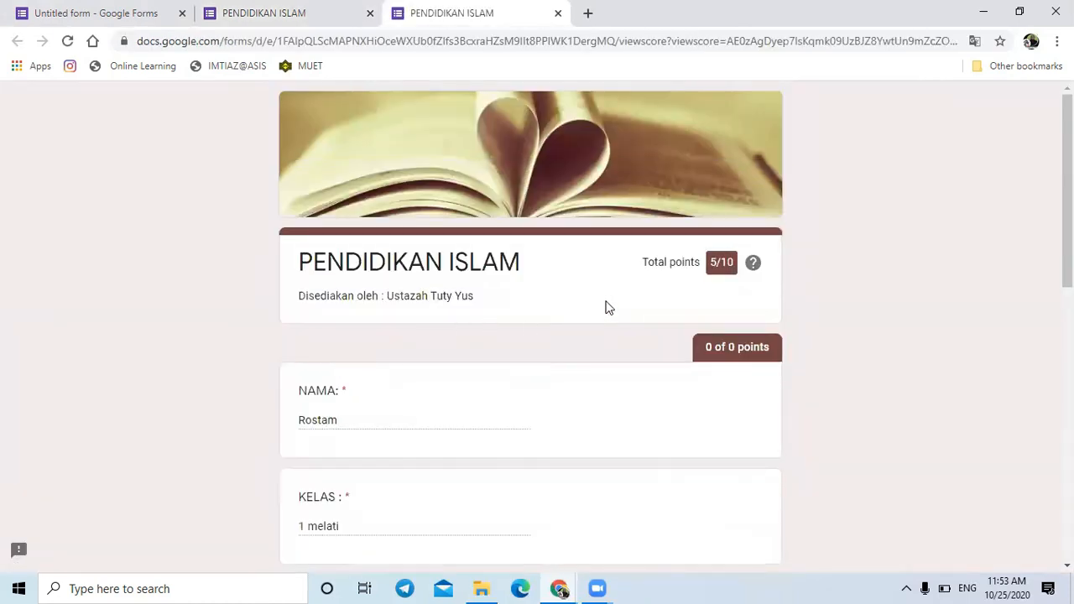
scroll(655, 326, "down", 1)
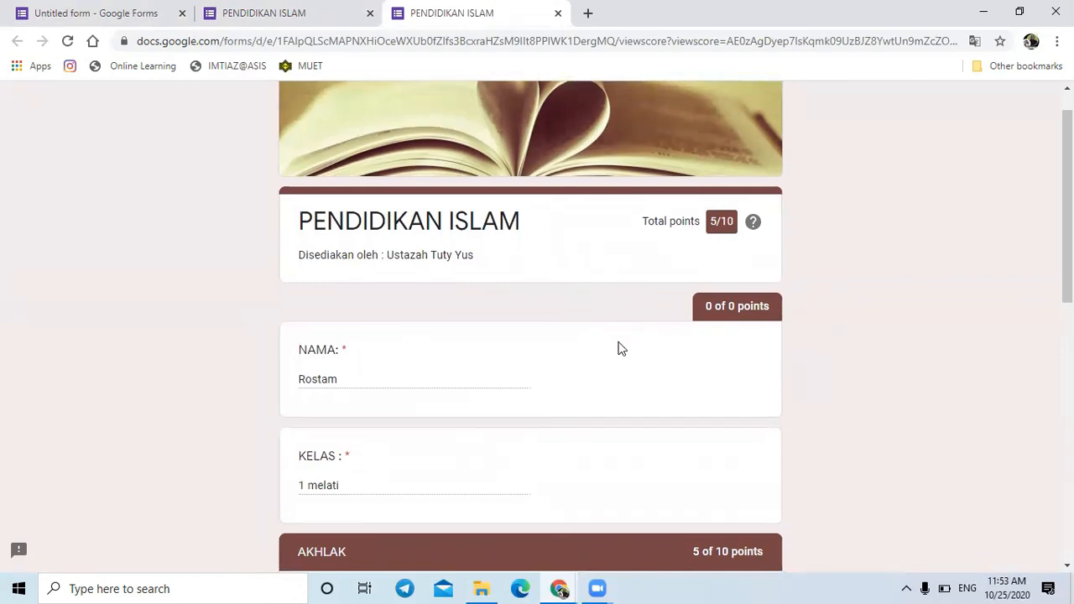
scroll(621, 349, "down", 2)
scroll(620, 349, "down", 2)
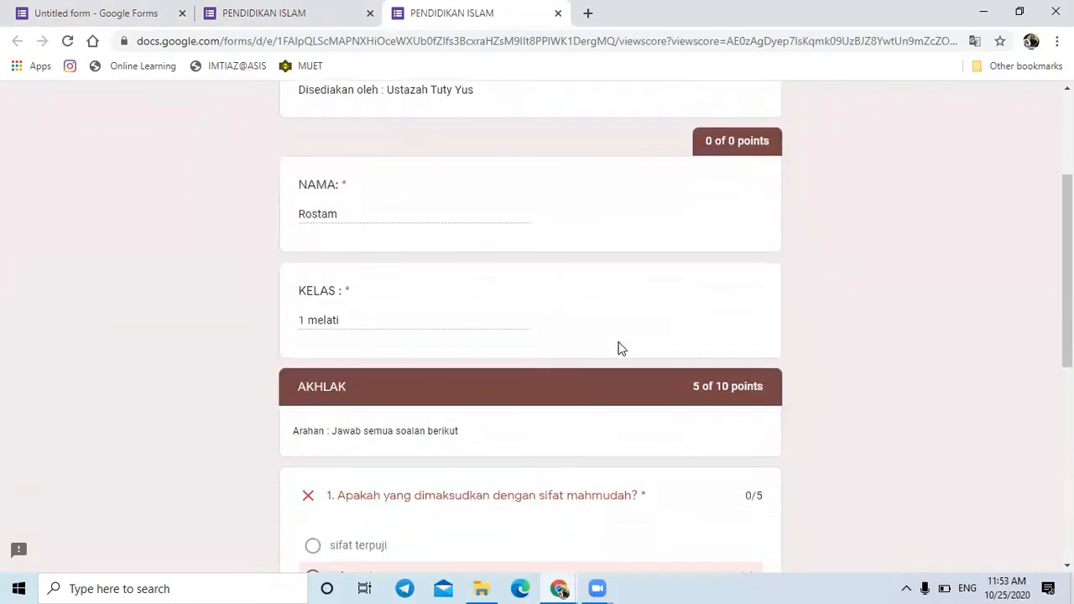
scroll(621, 349, "down", 3)
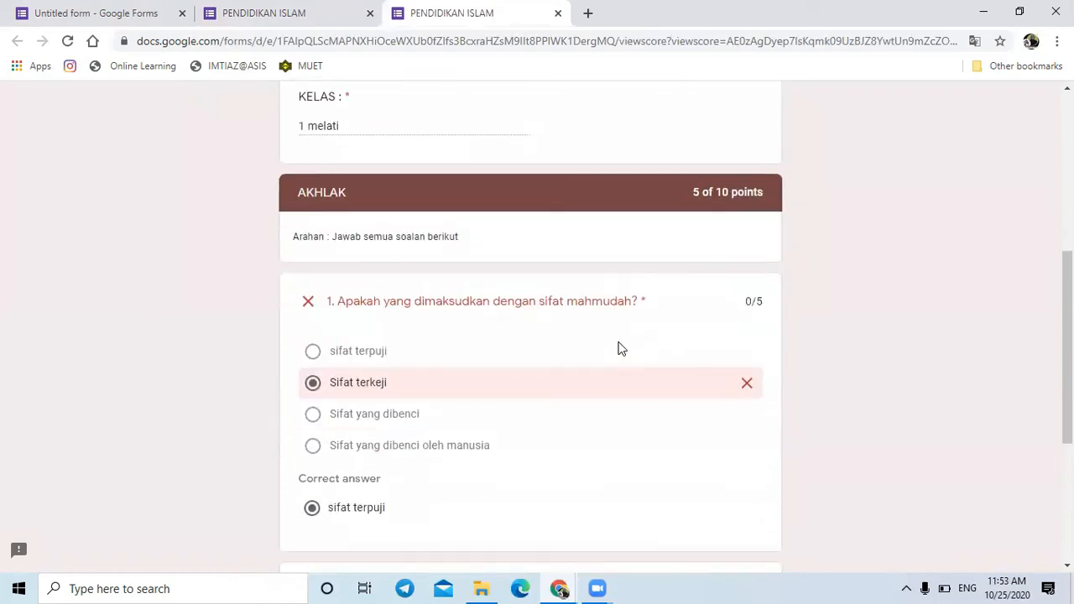
scroll(621, 349, "down", 2)
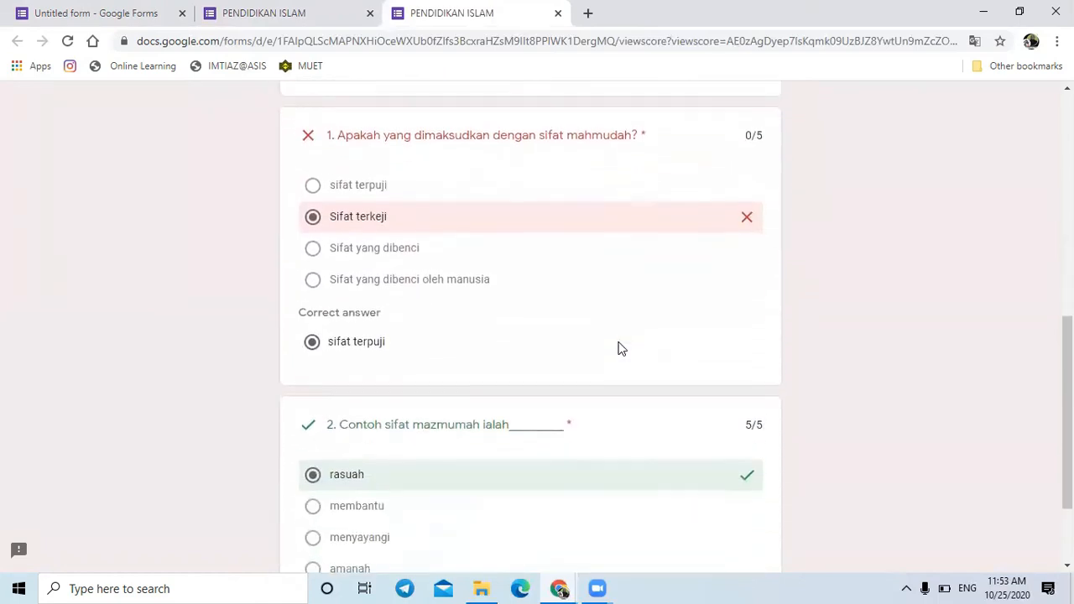
scroll(621, 349, "down", 2)
scroll(621, 349, "up", 2)
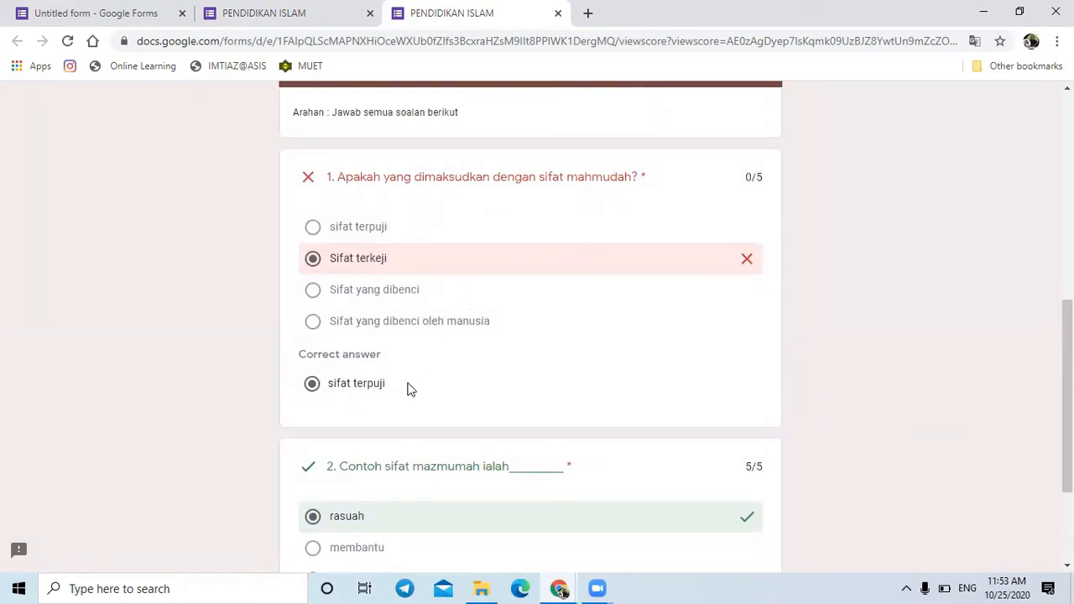
scroll(530, 328, "up", 5)
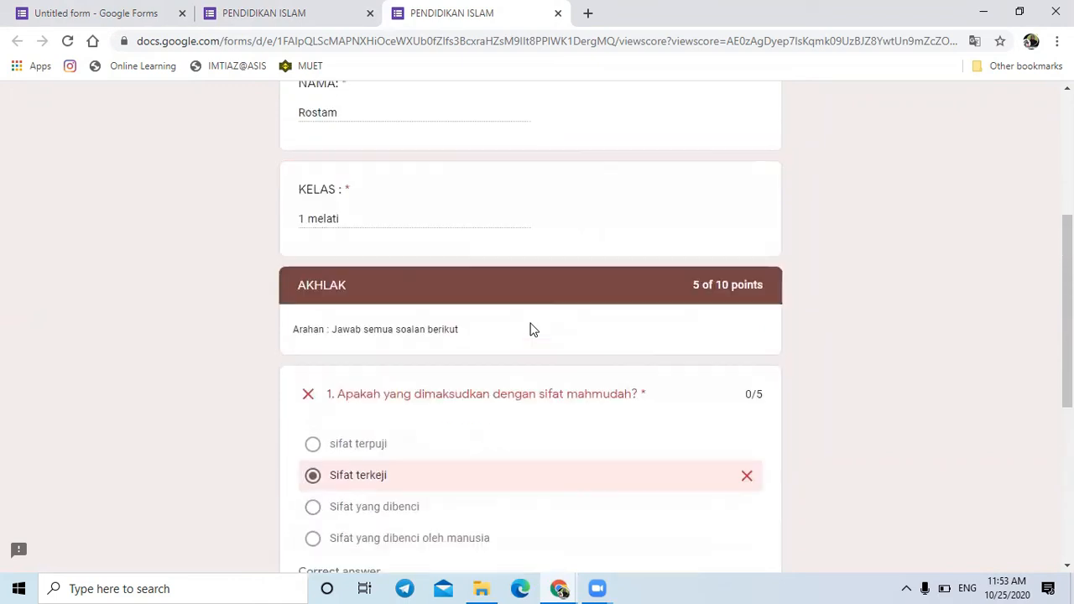
scroll(531, 328, "up", 2)
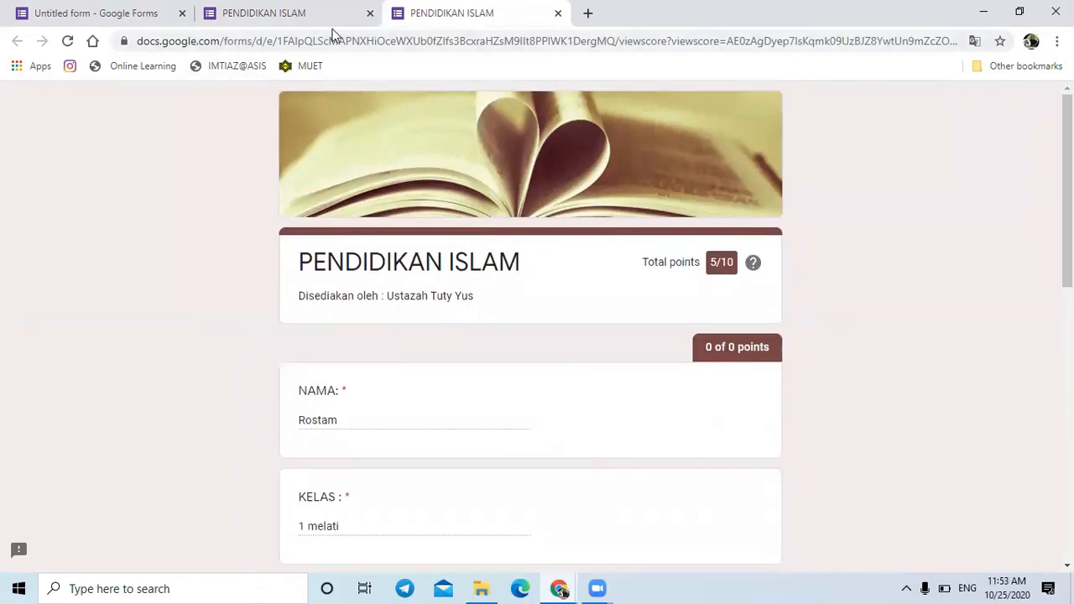
Return to the form editor and review both sections from the header image through question 2
left_click(172, 16)
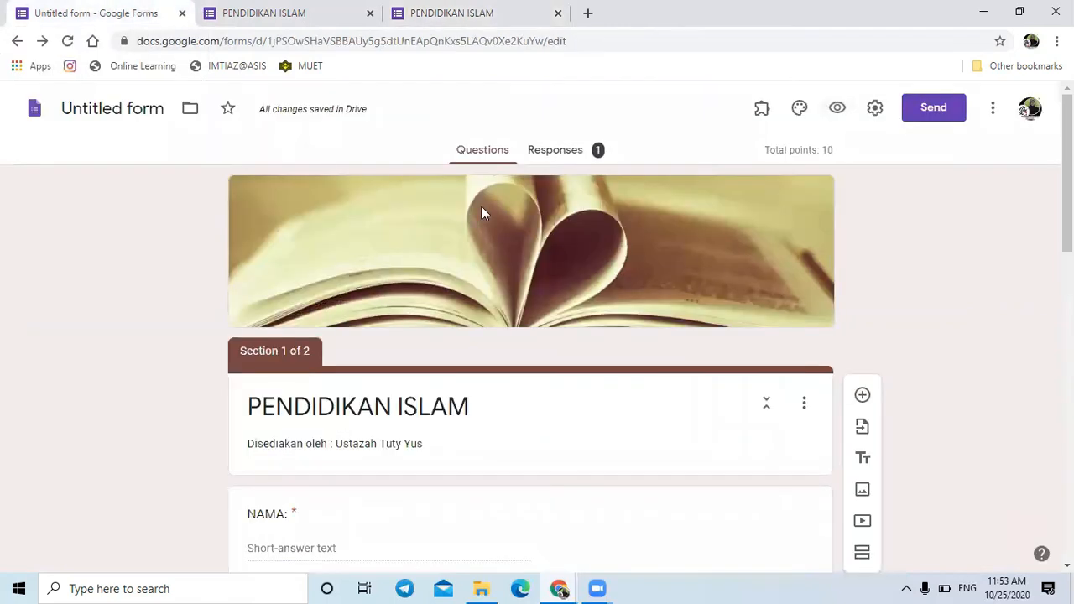
scroll(753, 440, "down", 2)
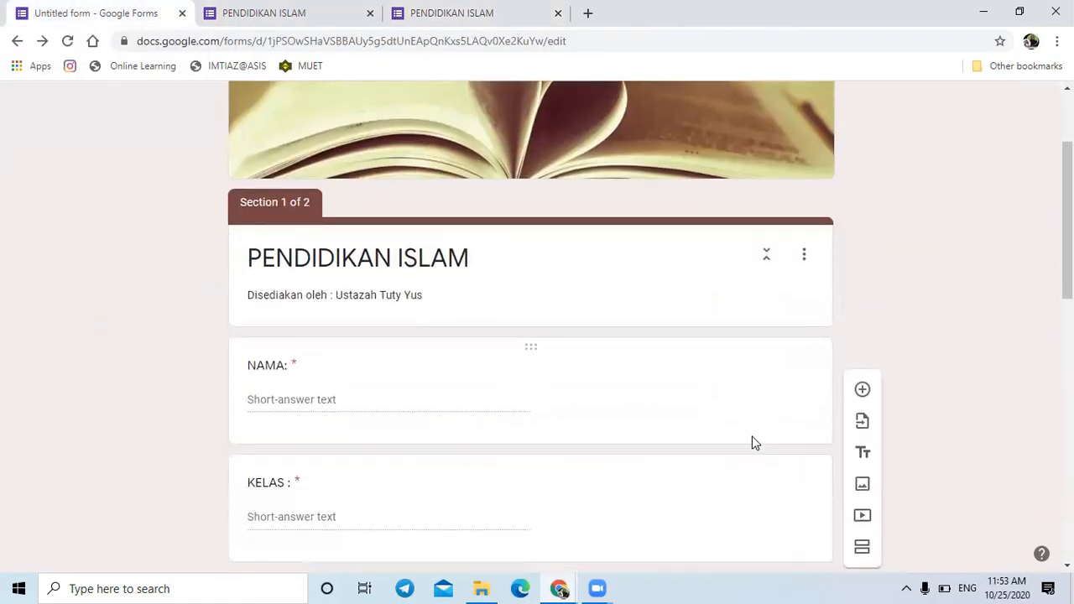
scroll(752, 442, "down", 6)
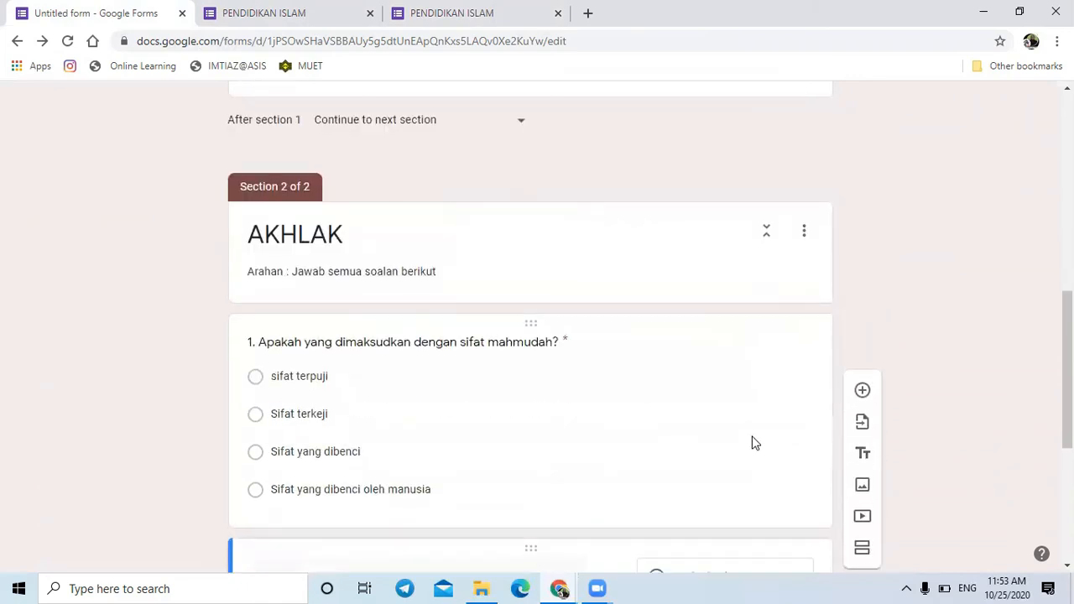
scroll(752, 442, "down", 4)
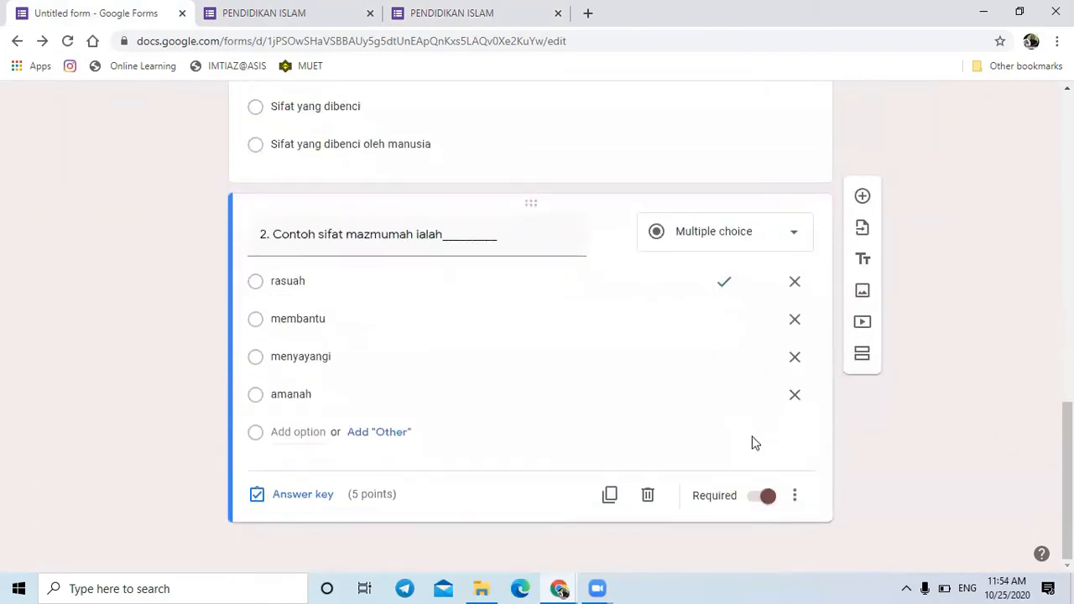
scroll(753, 442, "up", 7)
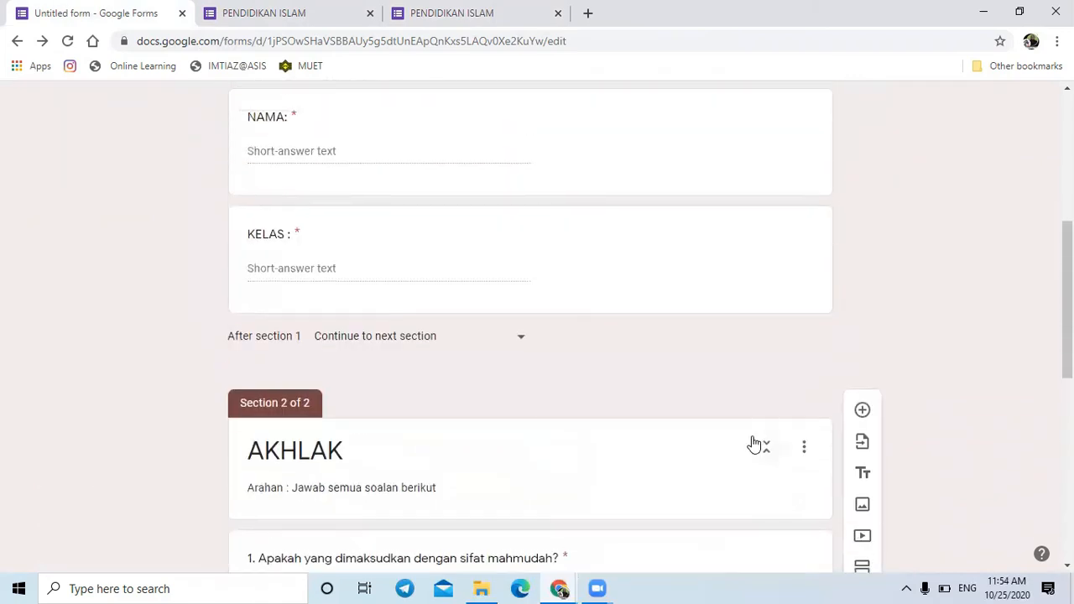
scroll(753, 443, "up", 5)
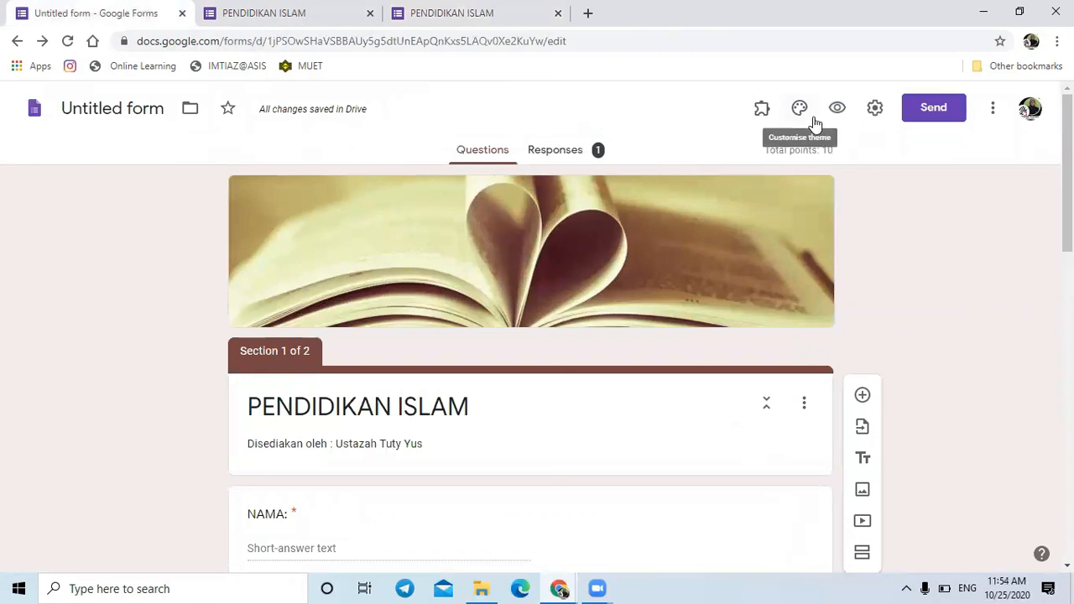
Generate a shortened sharing link for the PENDIDIKAN ISLAM form, copy it and close the send options
left_click(951, 118)
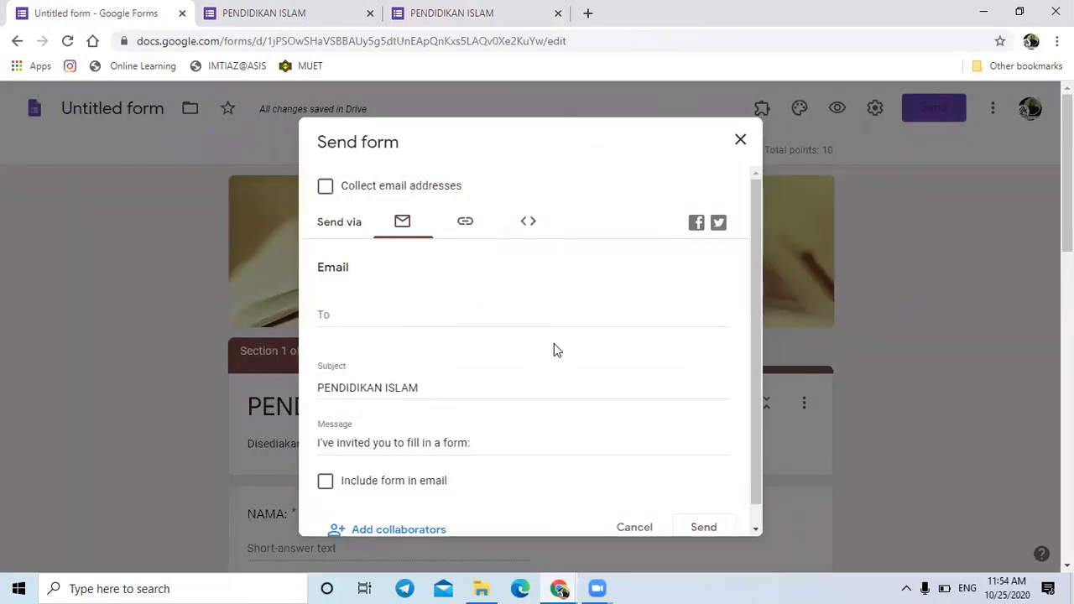
scroll(560, 346, "down", 1)
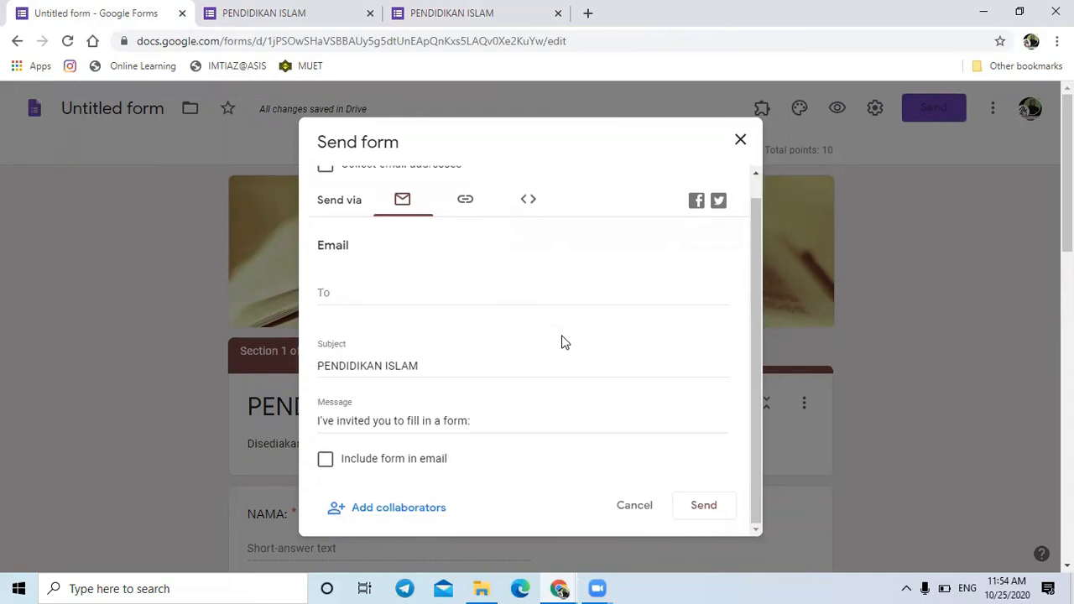
scroll(562, 343, "up", 1)
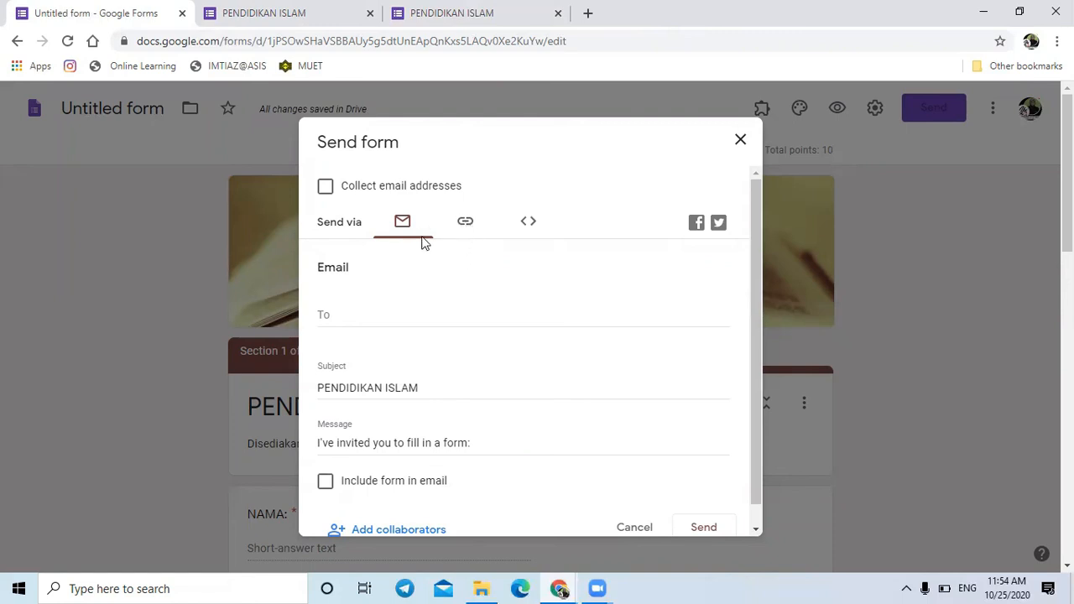
left_click(464, 225)
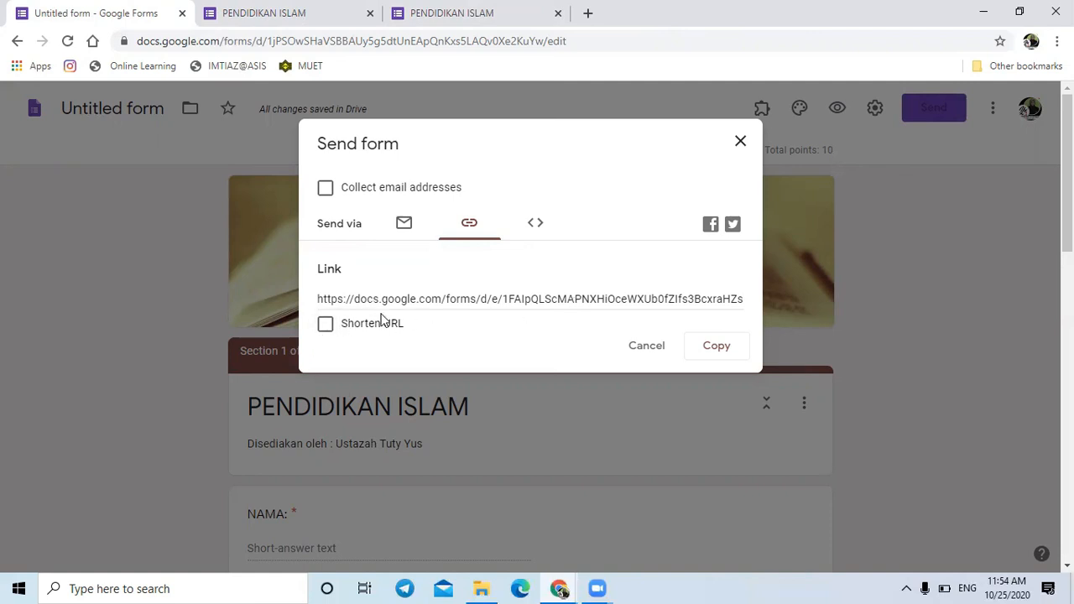
left_click(326, 325)
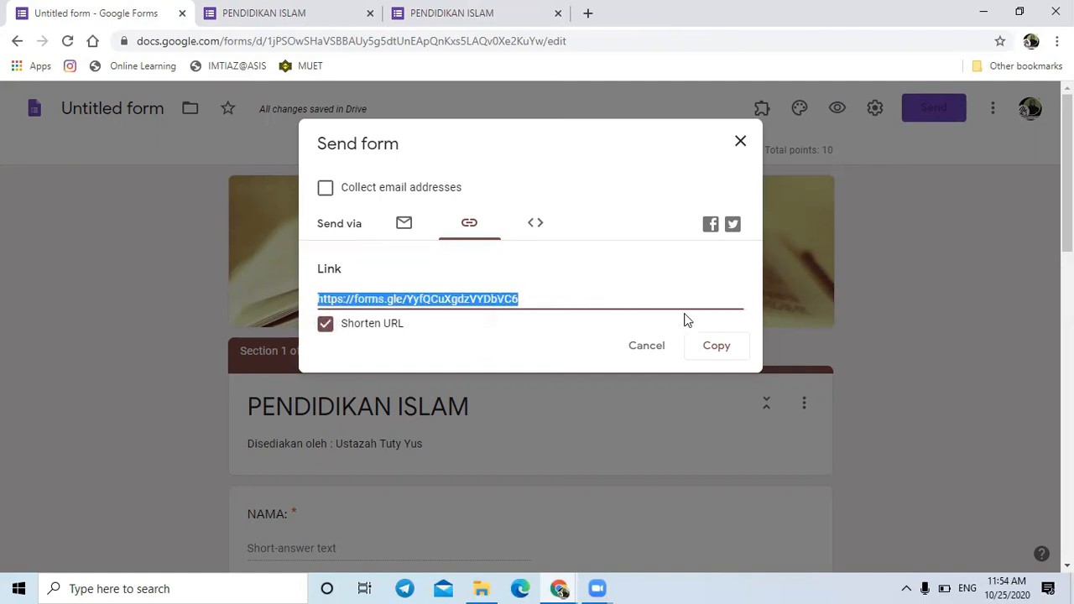
left_click(714, 347)
left_click(740, 144)
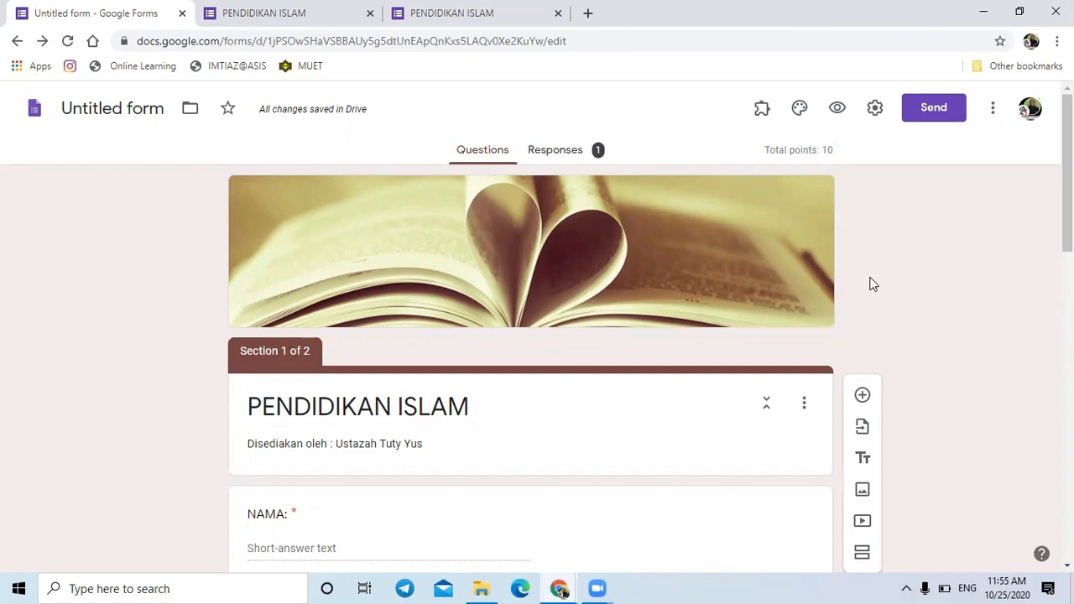
scroll(870, 284, "down", 1)
scroll(870, 283, "up", 1)
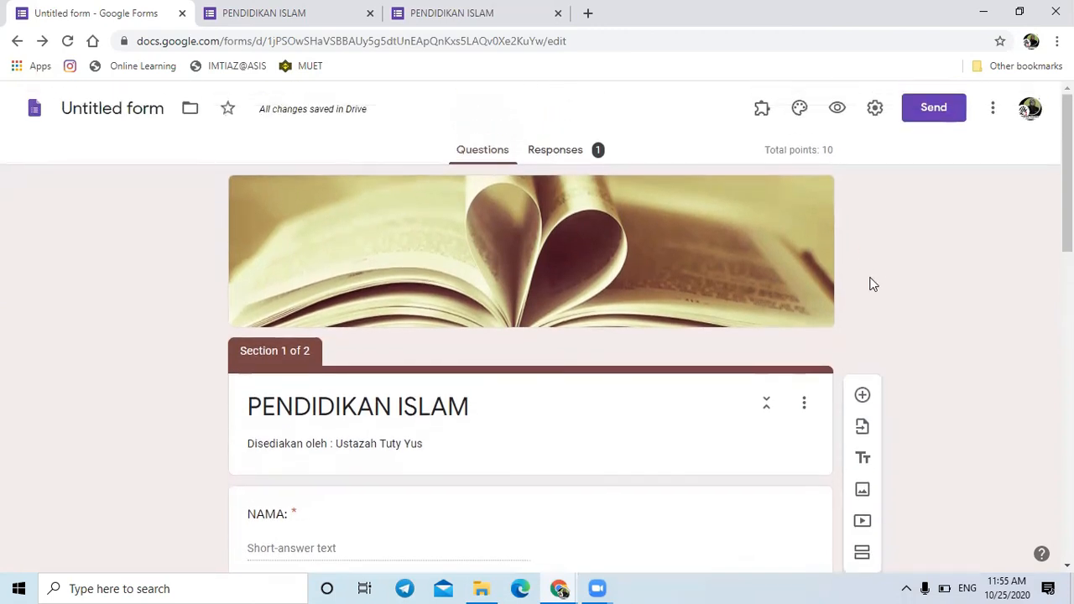